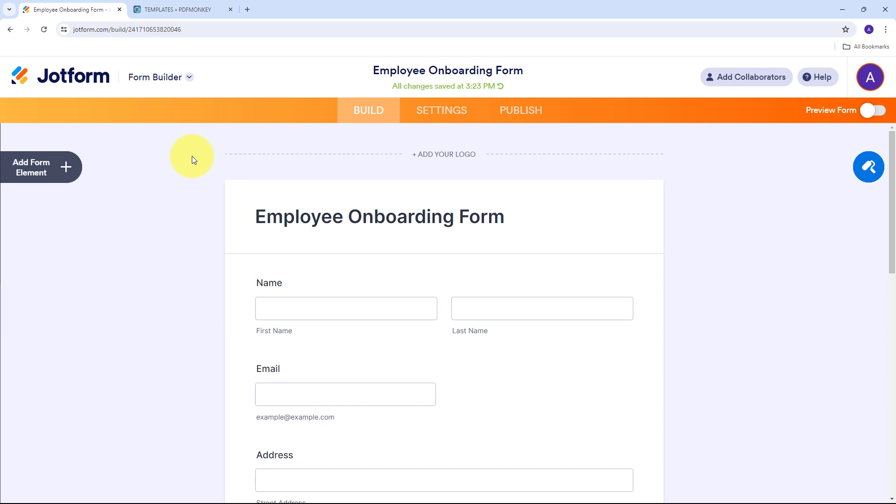
- Compare the Jotform onboarding form with the PDFMonkey templates, then open a blank new tab
key(ctrl+Tab)
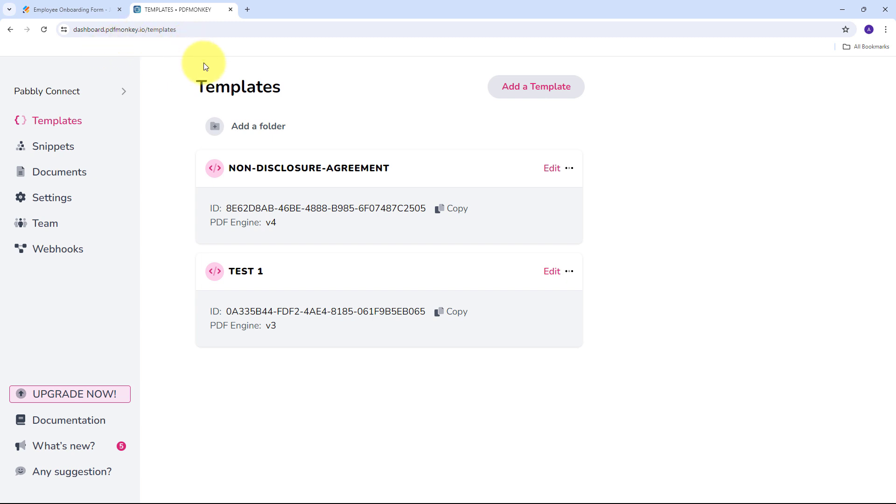
click(77, 8)
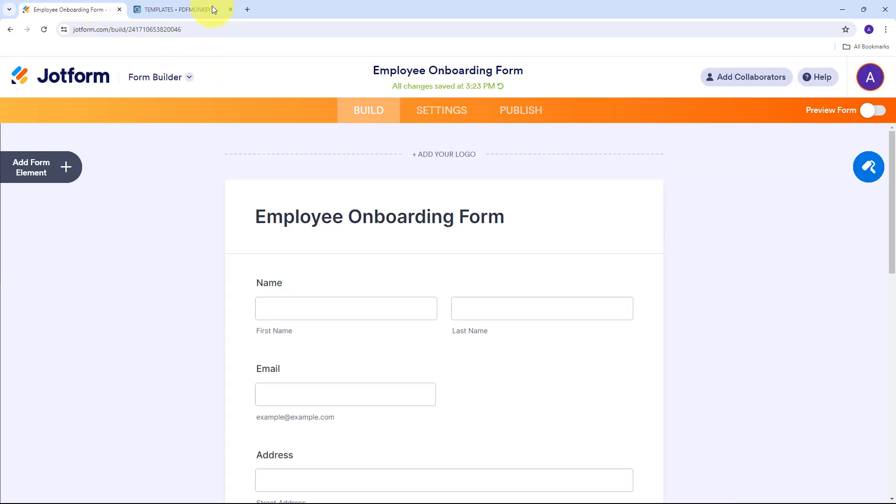
click(180, 10)
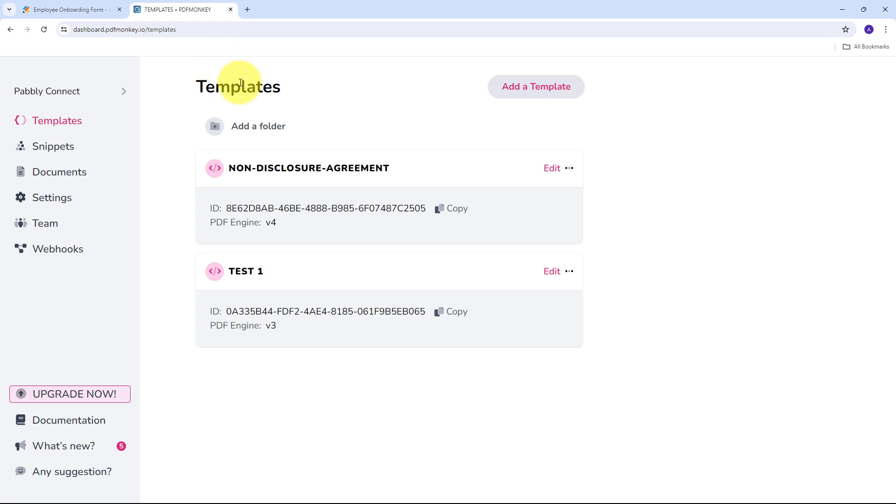
click(87, 11)
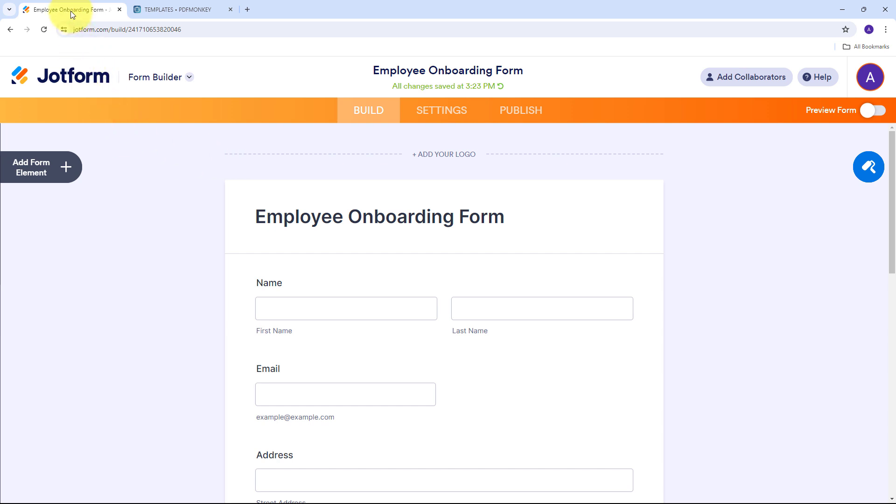
click(154, 10)
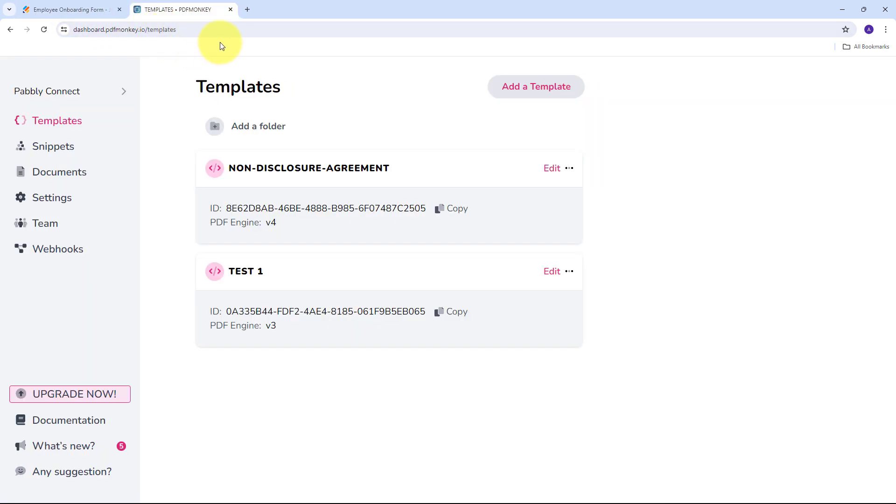
click(250, 10)
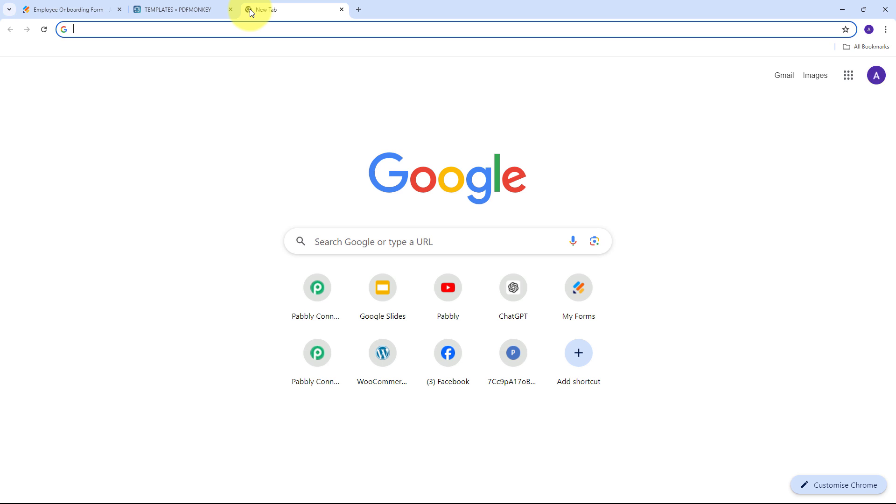
- Go to pabbly.com and sign in to reach the All Pabbly Apps page
text(pabbl)
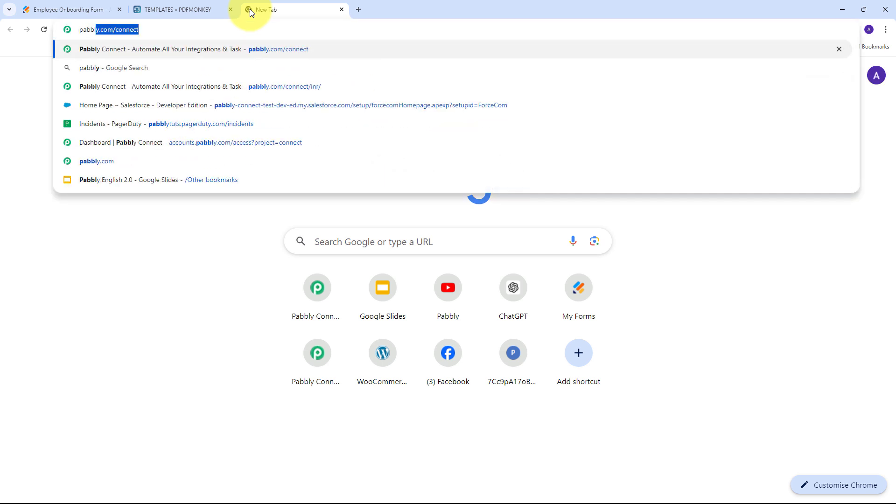
text(y.com)
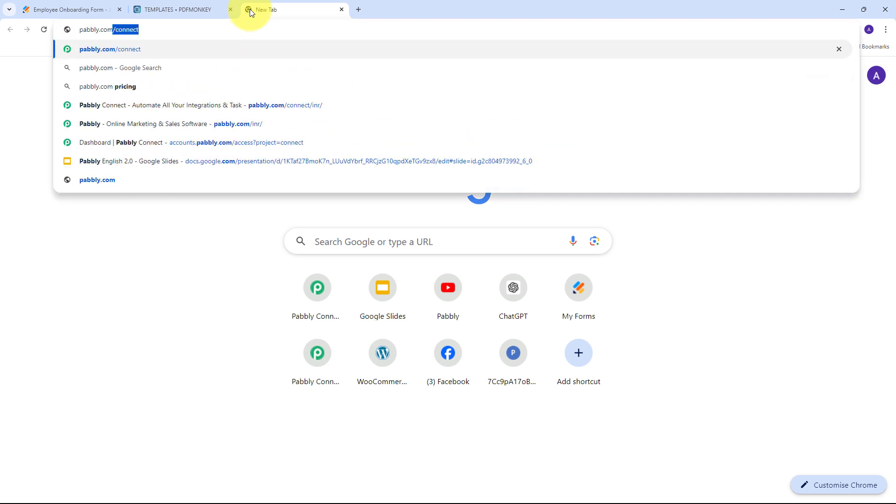
key(Return)
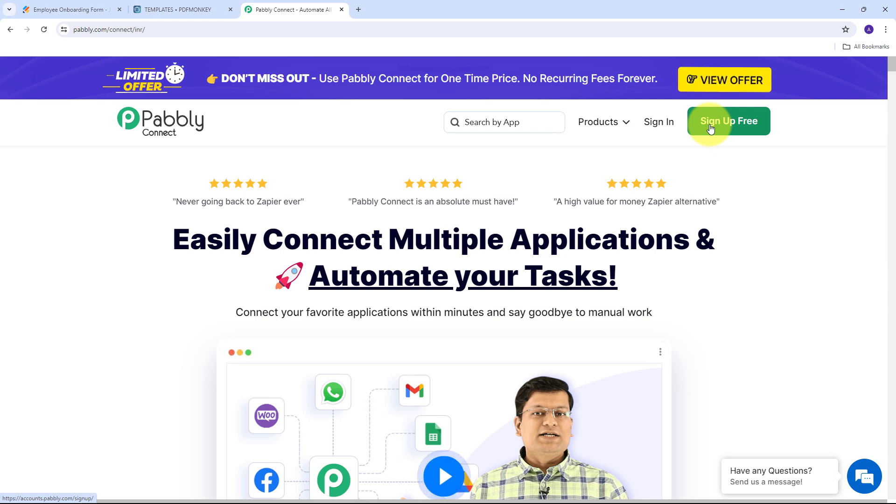
click(663, 128)
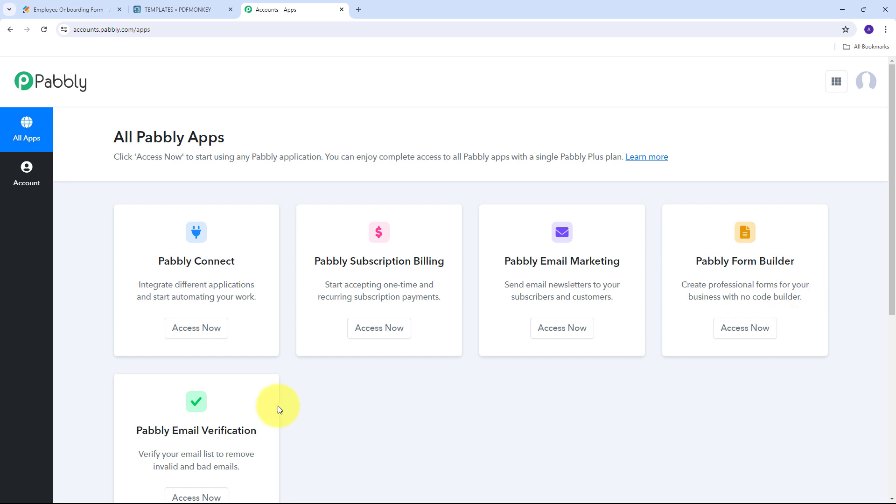
- Scroll to Pabbly Connect and open its dashboard with Access Now
scroll(264, 244, down, 1)
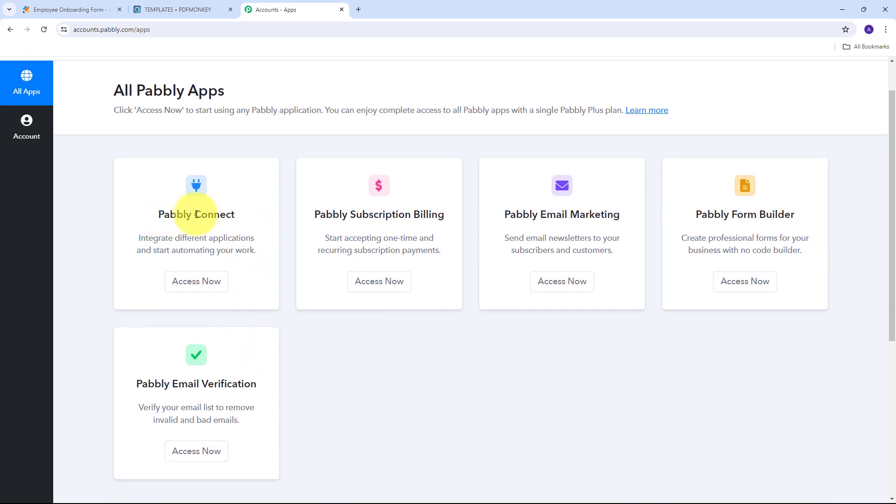
click(202, 286)
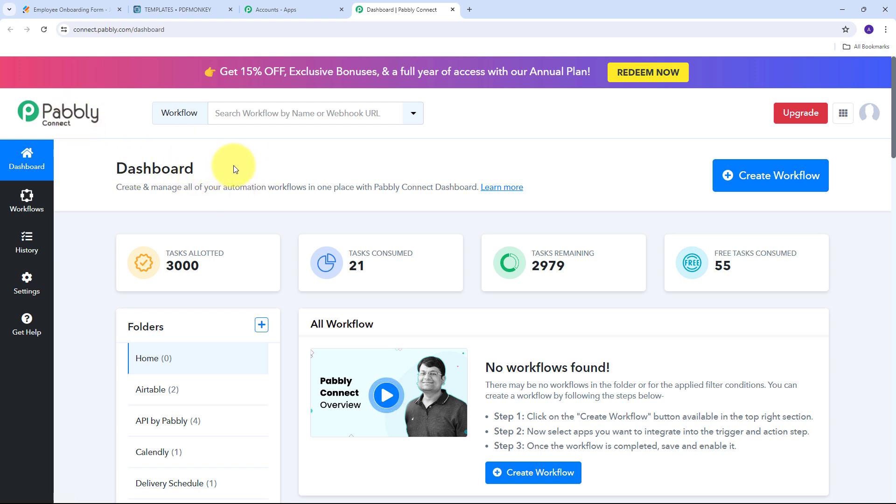
- Create the workflow 'Create PDF Document from Jotform Responses using PDFMonkey' in the Jotform folder
click(763, 185)
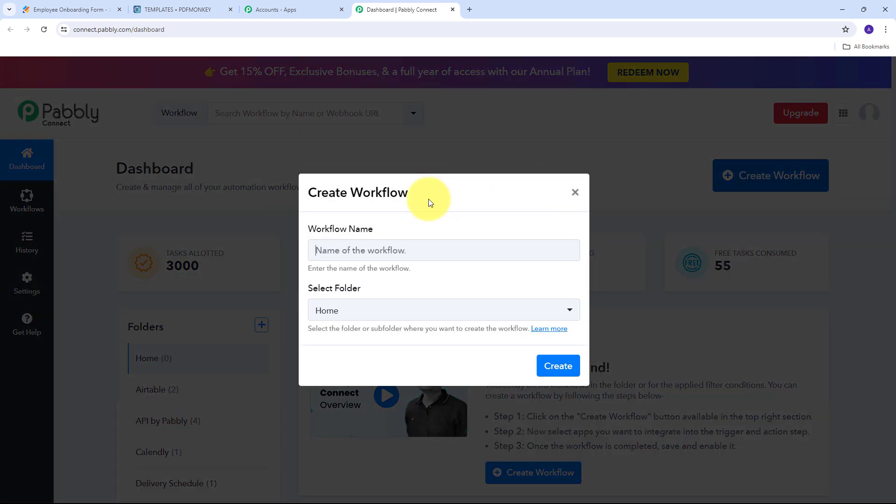
click(339, 246)
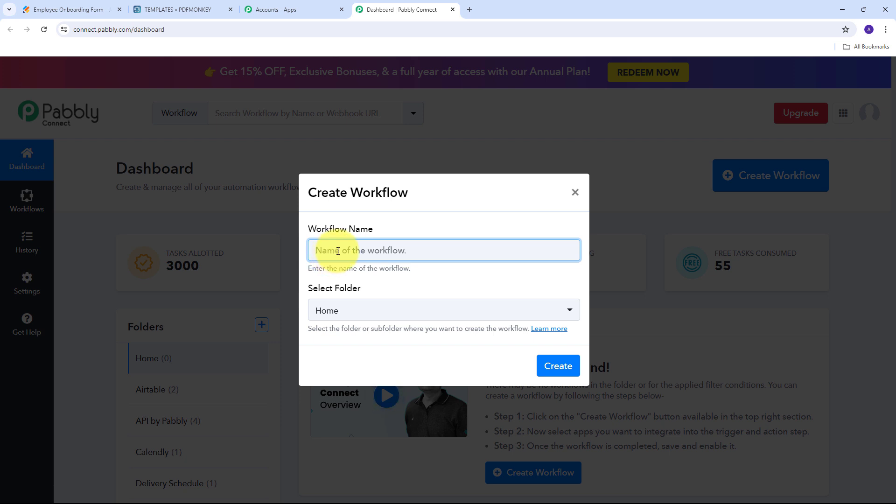
text(Create PDF Document from Jotform Responses using PDFMonkey)
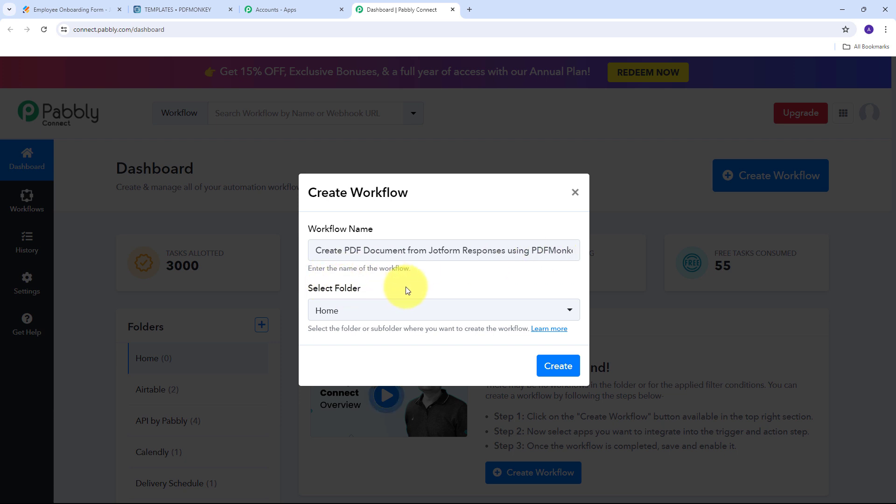
click(461, 306)
scroll(392, 172, down, 8)
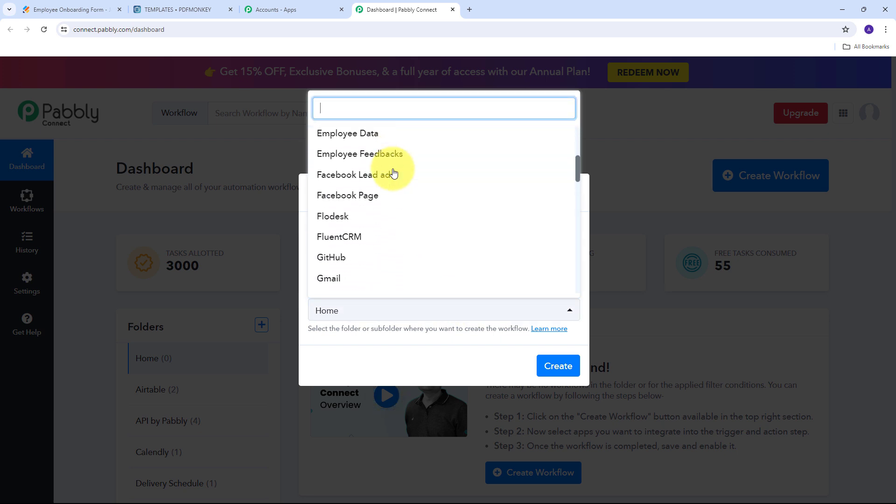
scroll(393, 172, down, 4)
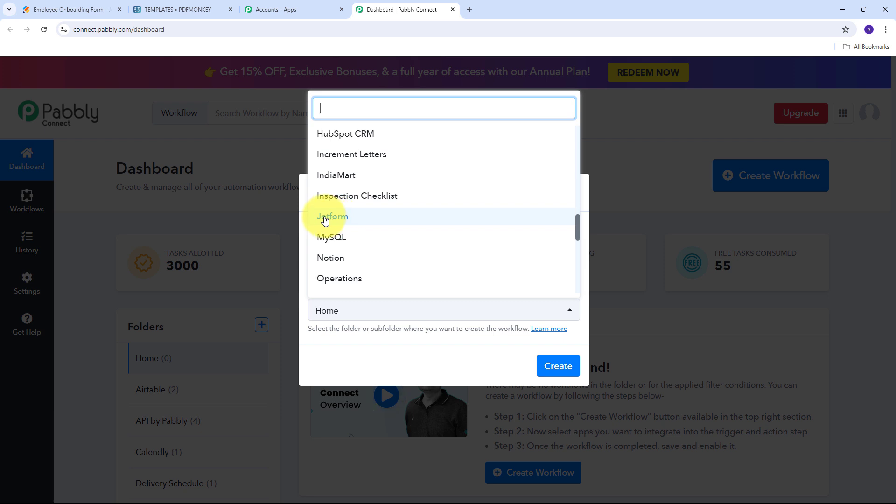
click(337, 219)
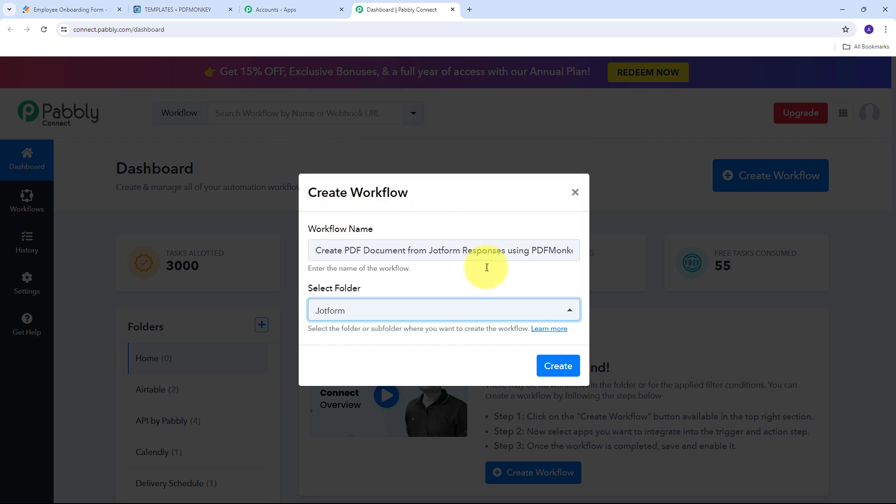
click(555, 365)
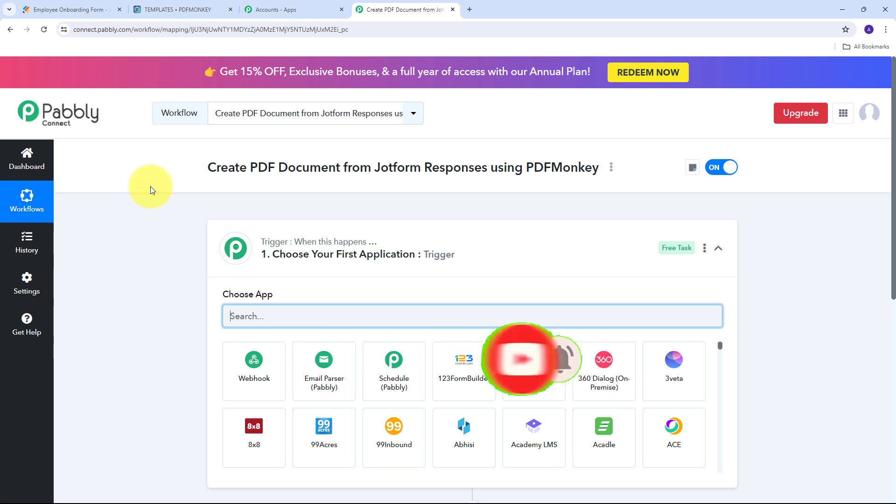
- Set the workflow trigger to the Jotform app with the New Response event
scroll(151, 187, down, 3)
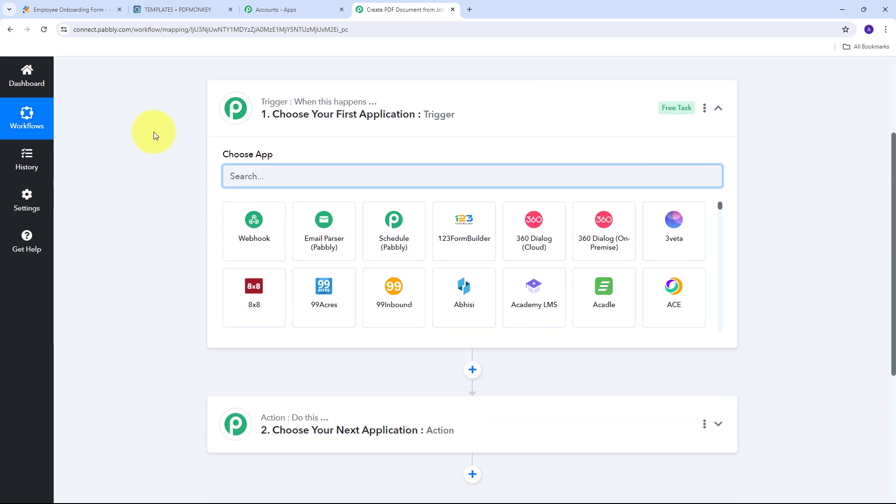
mouse_move(286, 108)
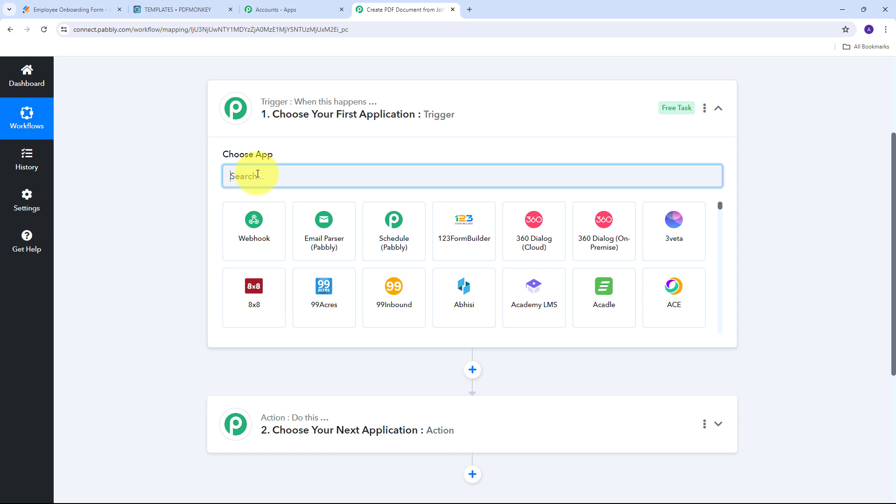
text(Jot)
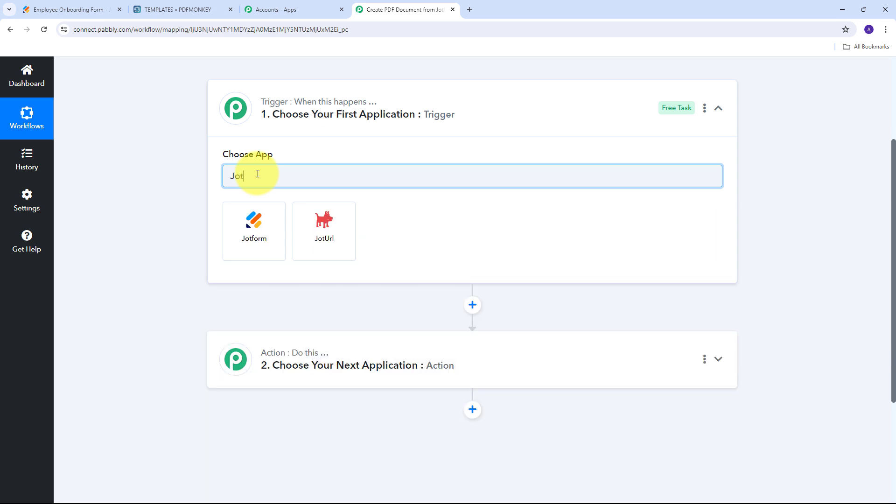
text(form)
click(257, 231)
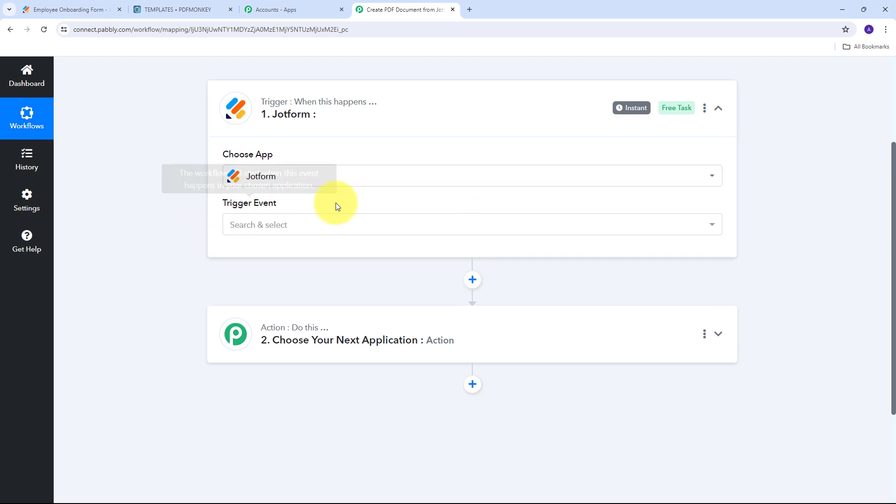
click(513, 230)
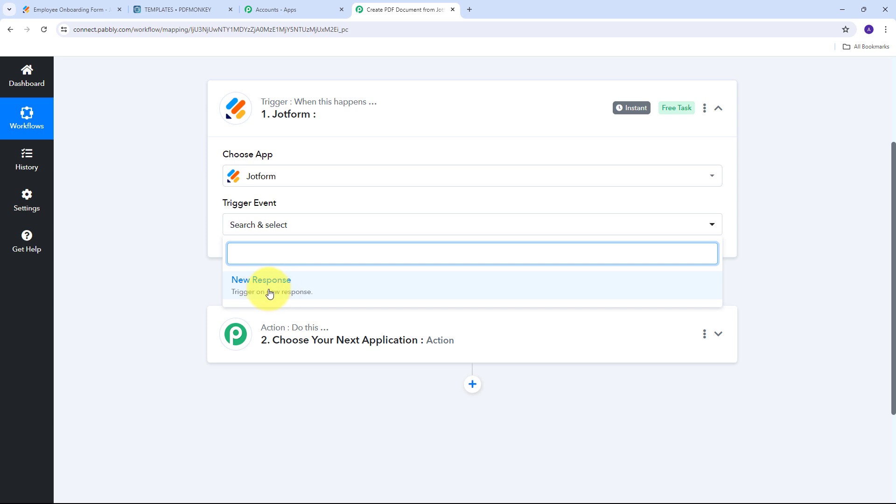
click(310, 282)
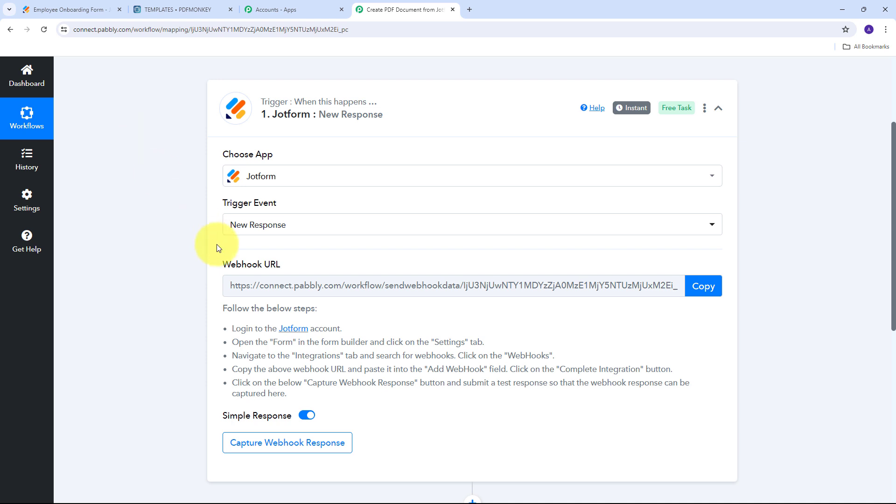
- Copy the Jotform trigger's webhook URL and switch to the Jotform form builder
drag(216, 262, 303, 267)
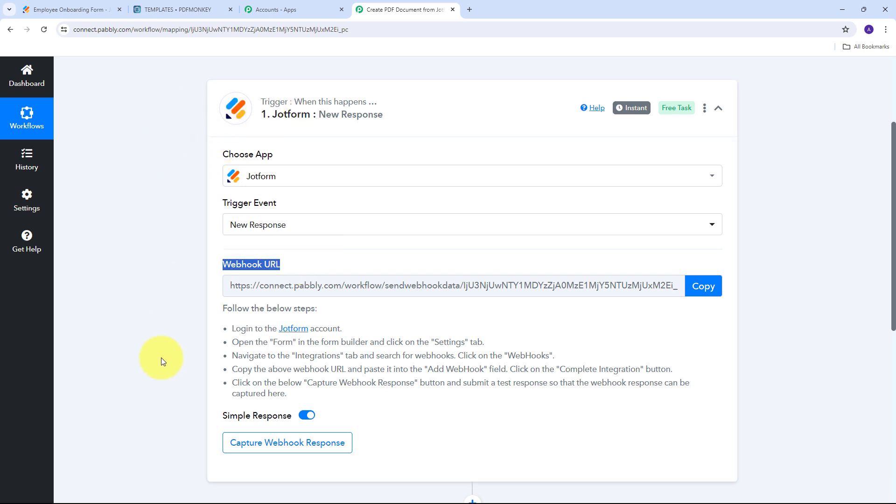
drag(215, 329, 446, 400)
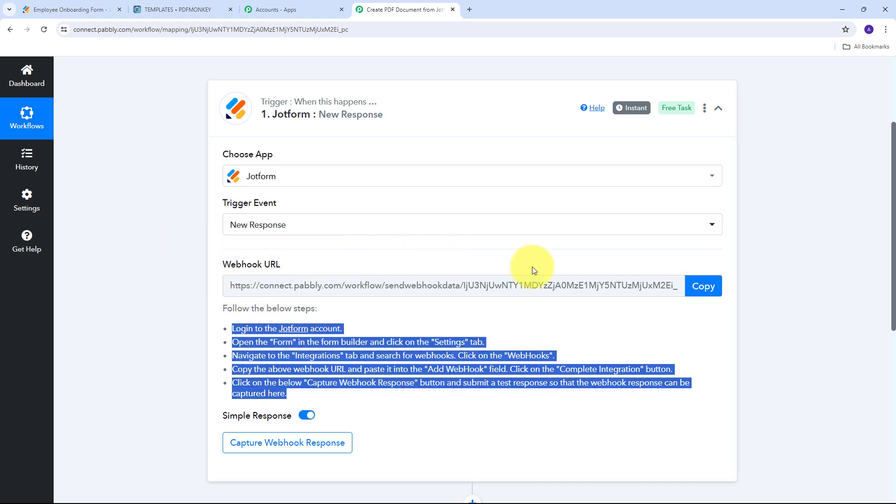
click(702, 286)
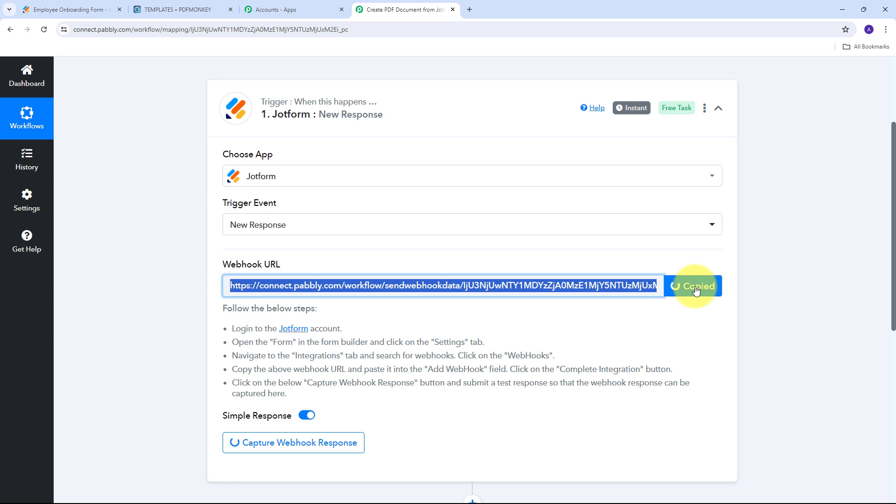
click(61, 8)
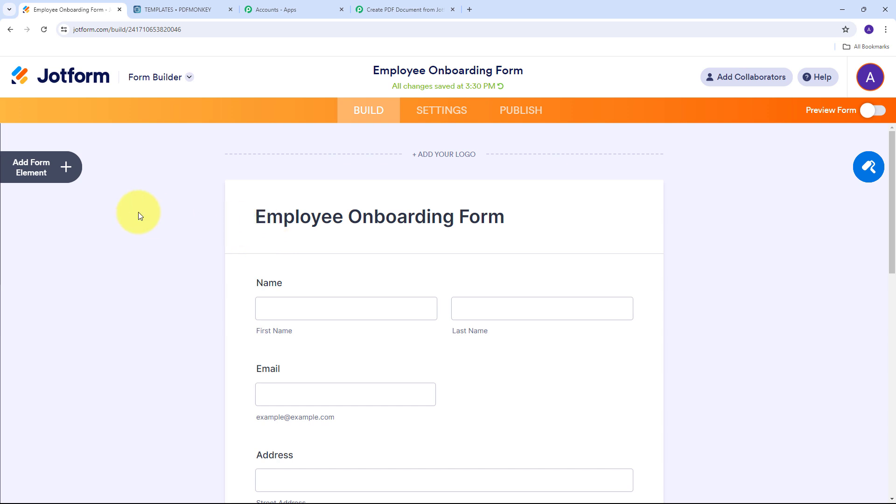
click(437, 113)
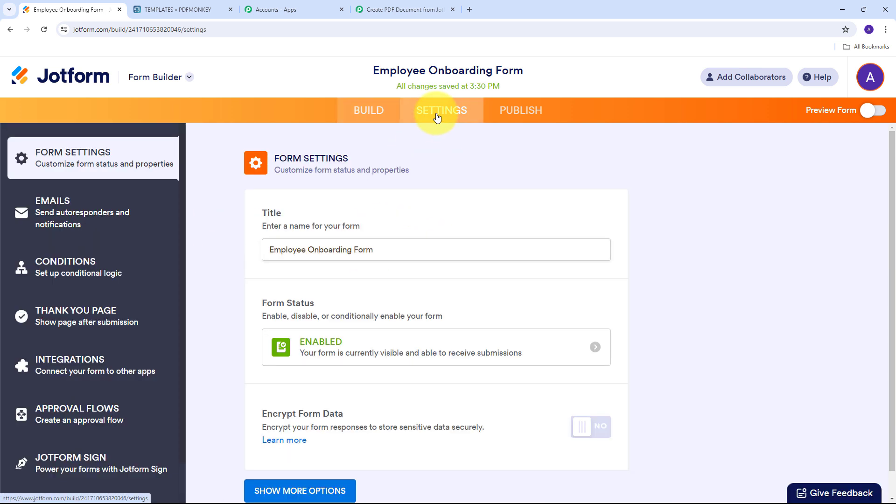
click(52, 364)
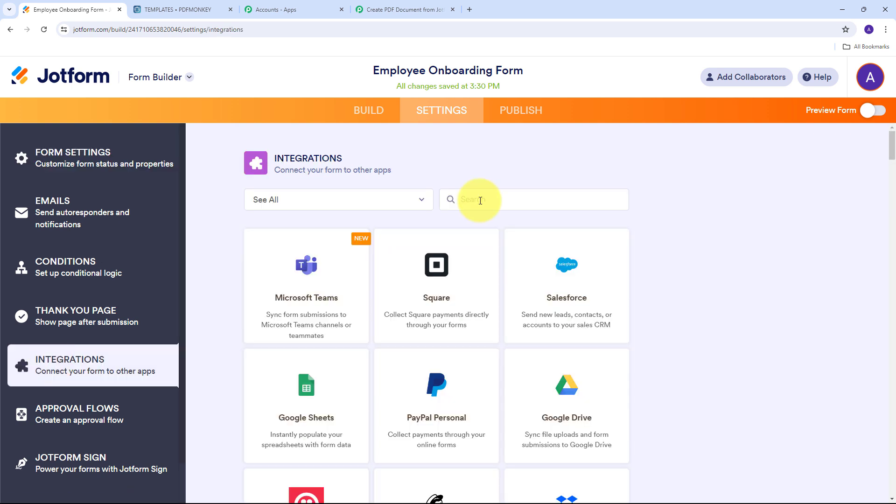
click(480, 200)
text(we)
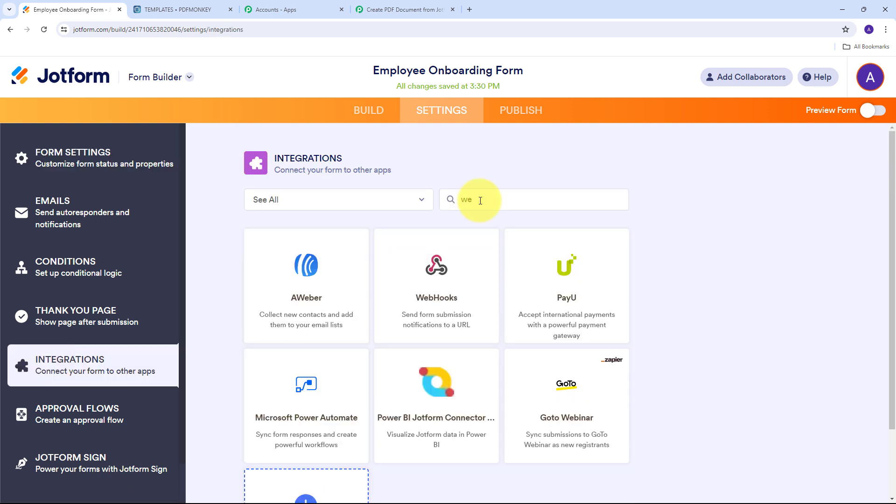
text(bhooks)
click(308, 287)
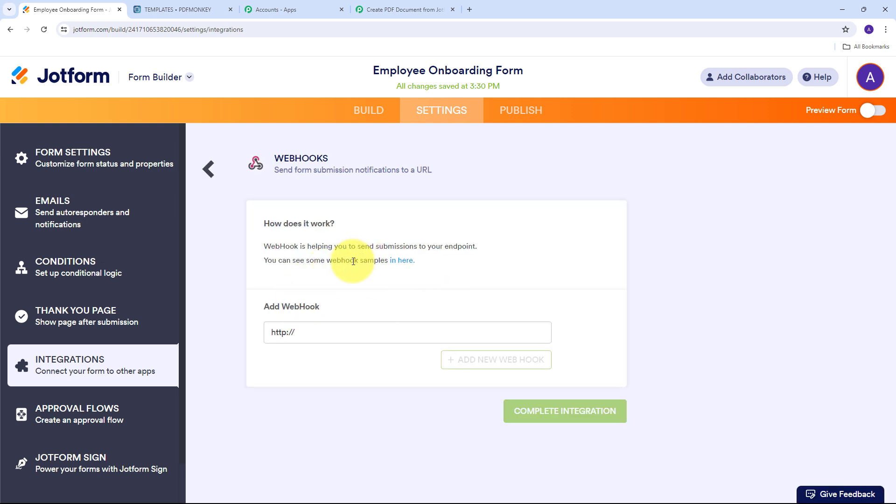
drag(330, 331, 267, 333)
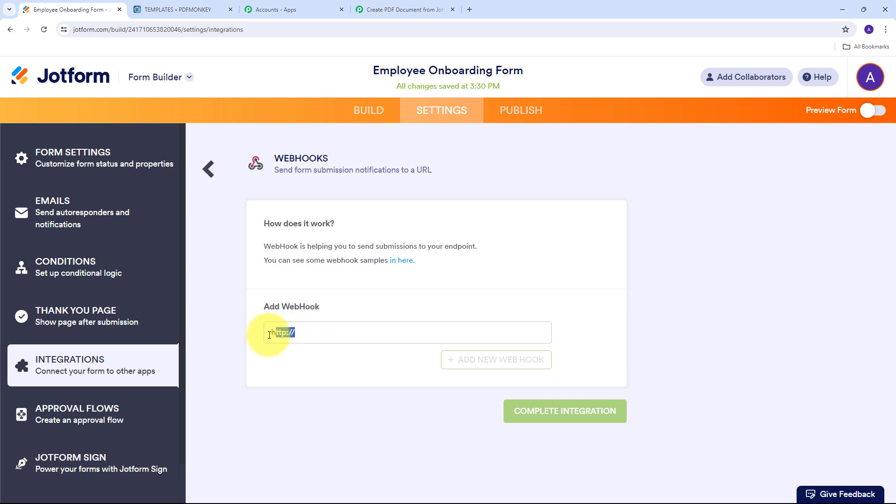
key(BackSpace)
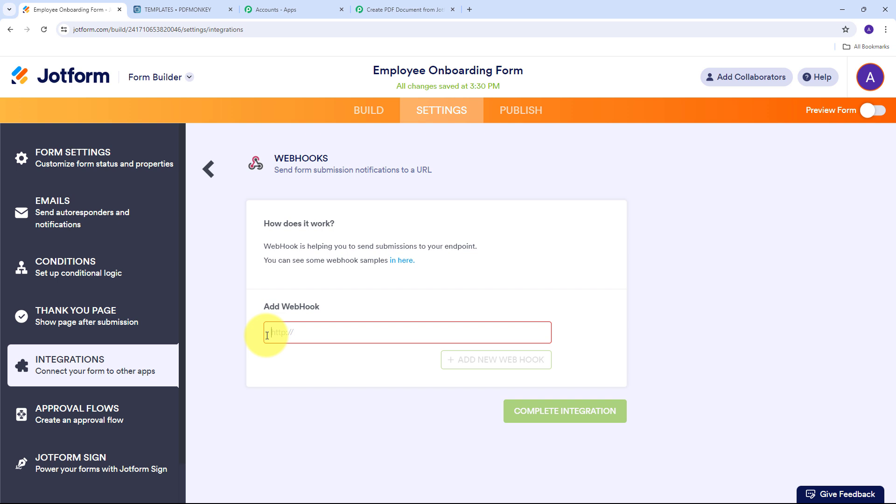
key(ctrl+v)
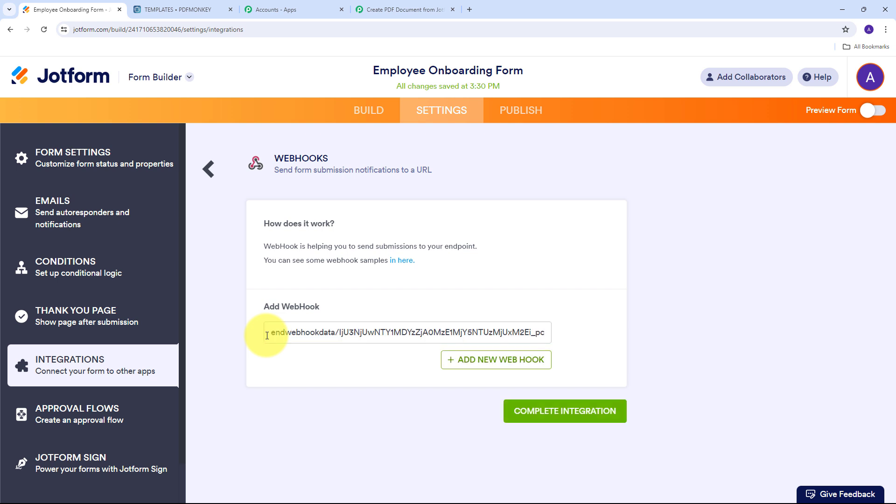
click(553, 421)
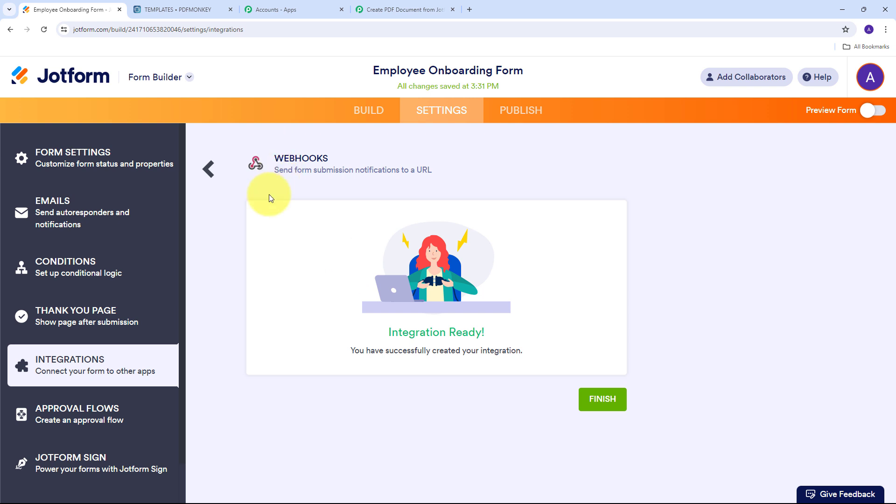
- Check the Pabbly trigger awaiting a response, then open the Jotform form's Publish page
click(397, 9)
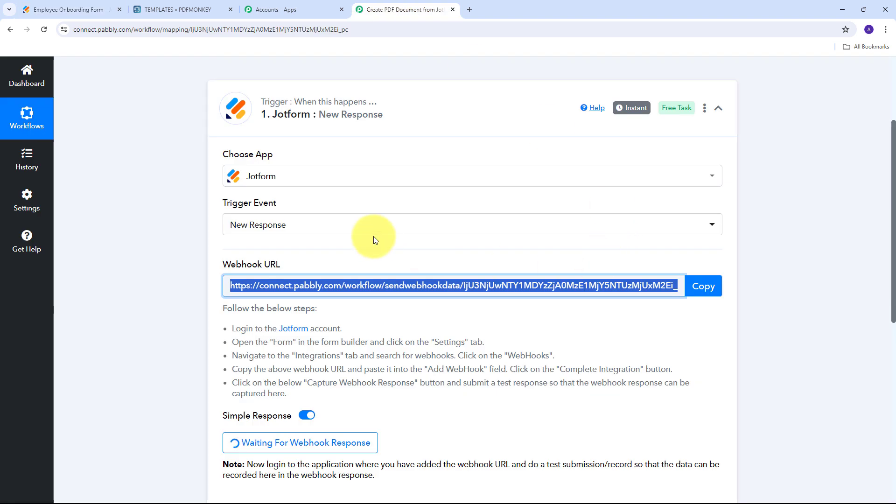
scroll(387, 210, down, 2)
scroll(396, 189, down, 1)
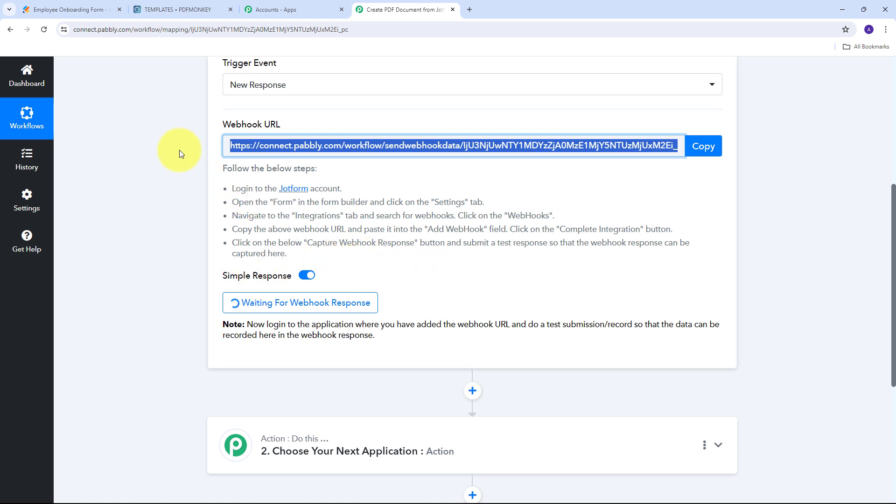
click(75, 9)
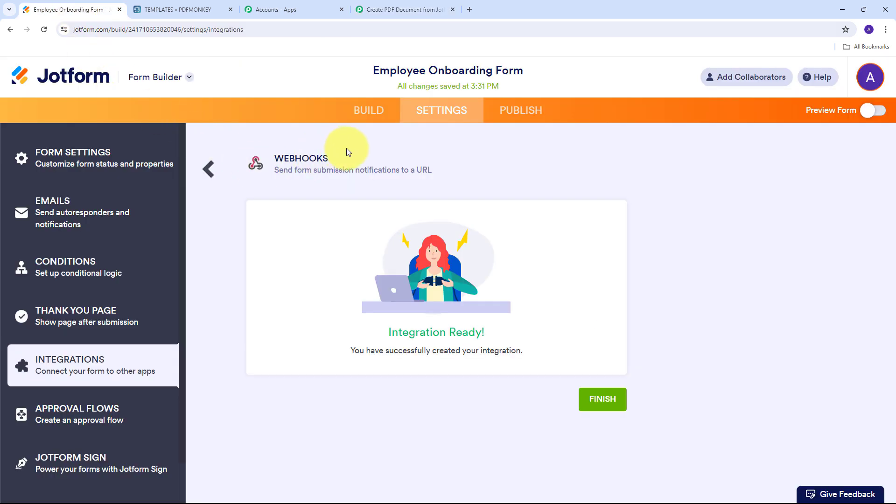
click(519, 113)
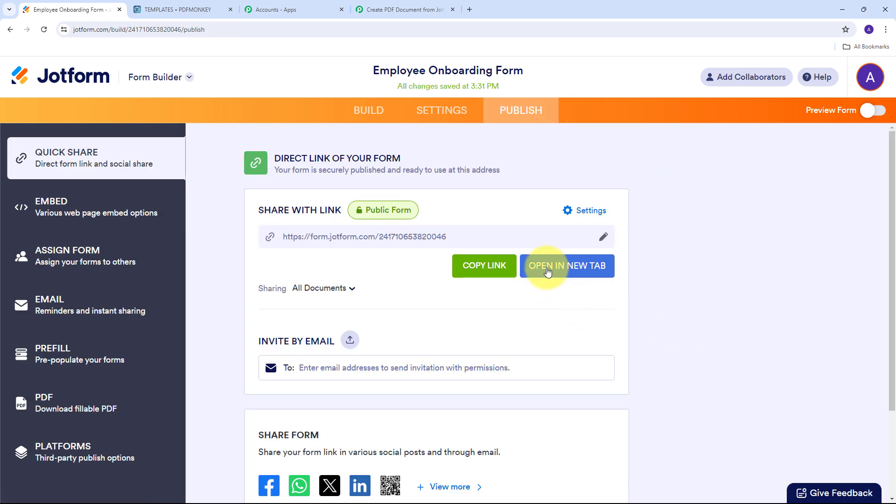
- Open the live Employee Onboarding Form in a new tab
click(567, 267)
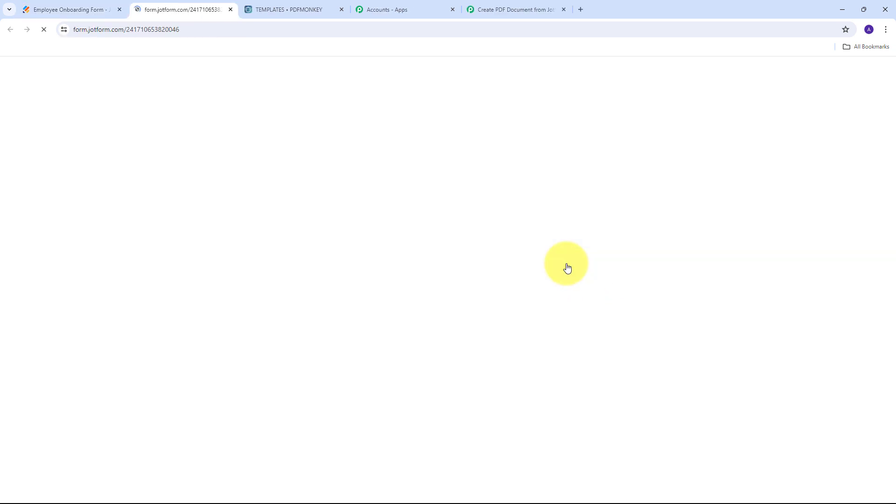
scroll(223, 198, down, 4)
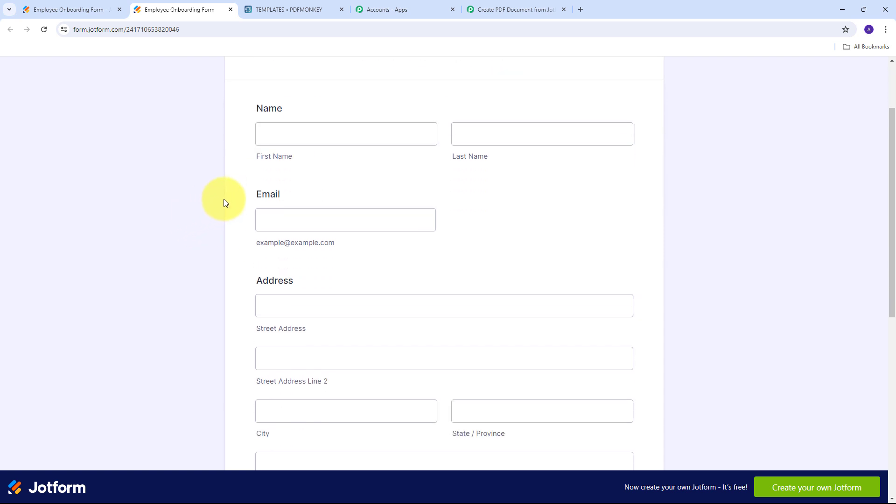
scroll(223, 199, up, 5)
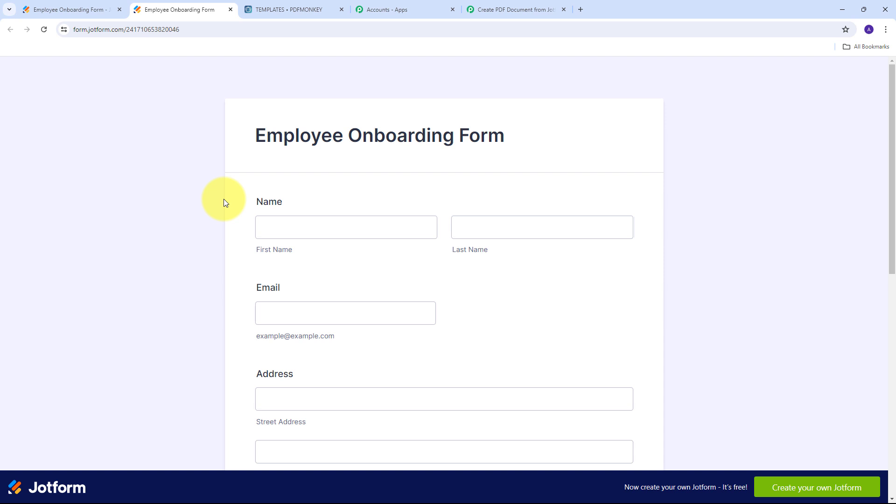
- Fill in a sample first name, last name and the autofilled e-mail address
click(287, 219)
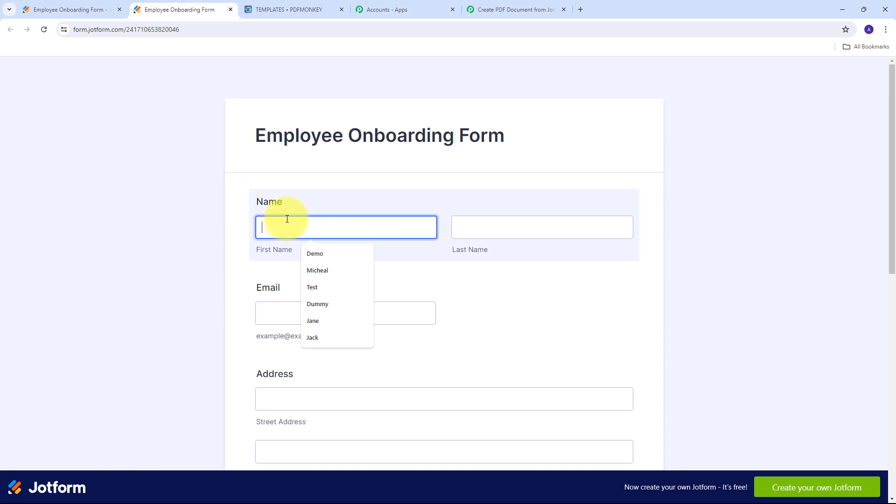
text(Demo)
key(Tab)
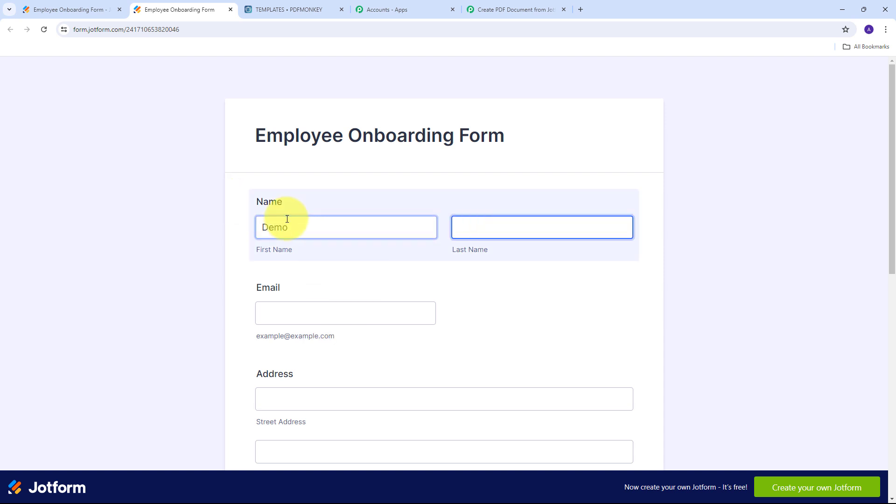
text(User)
key(Tab)
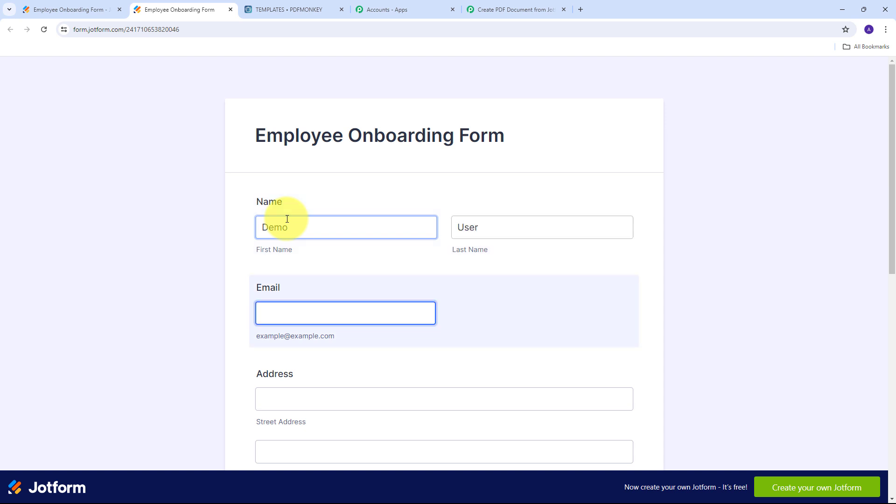
text(dem)
key(Down)
key(Return)
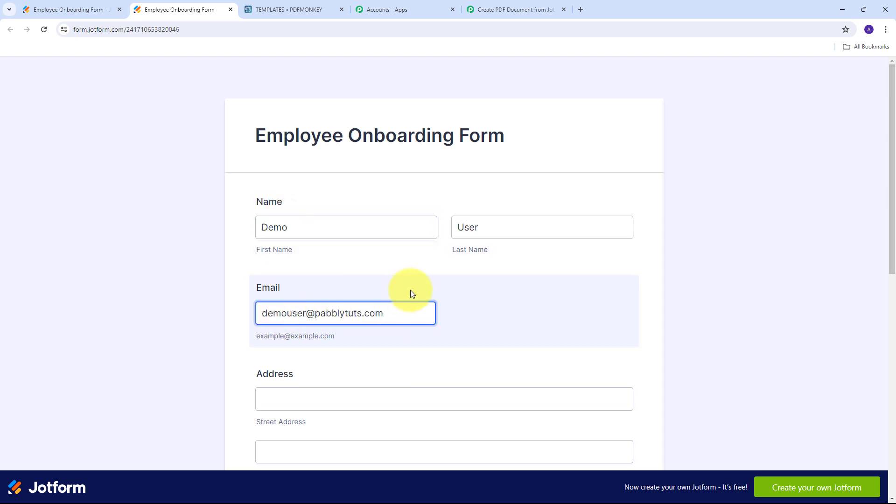
scroll(663, 254, down, 5)
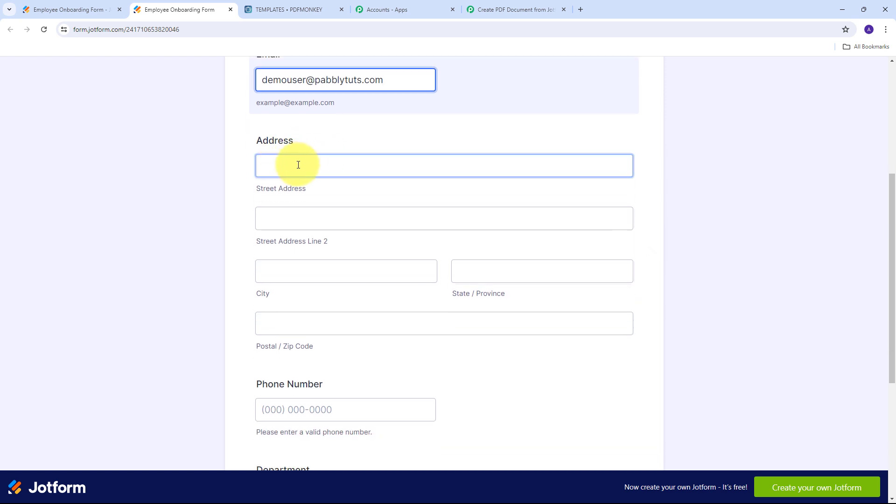
- Enter the respondent's street address, city, state, postal code and phone number
click(298, 164)
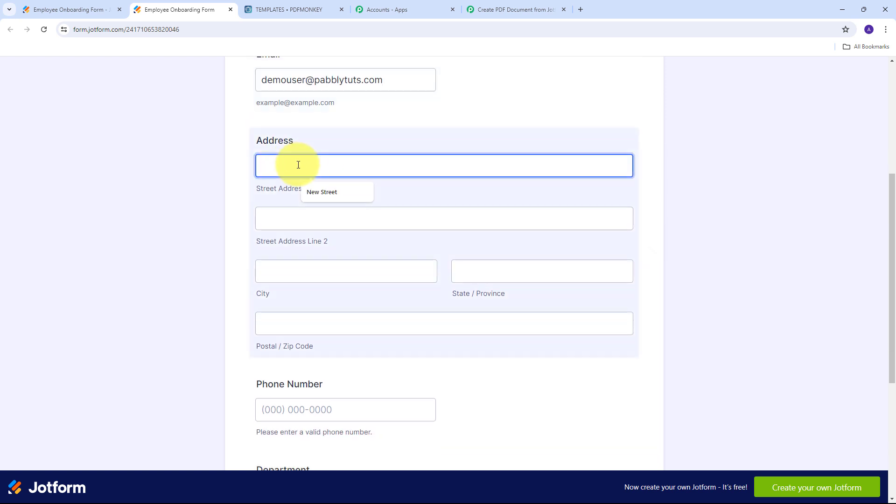
text(Old Street)
key(Tab)
key(Tab)
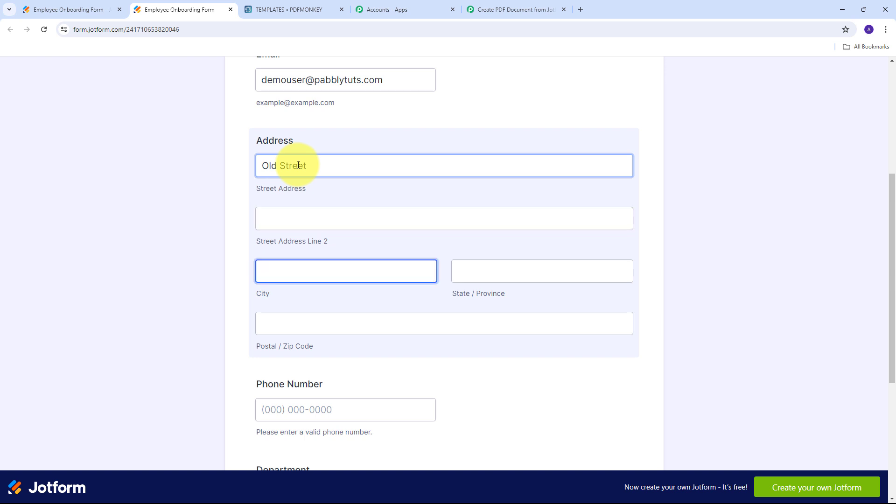
text(Bhopal)
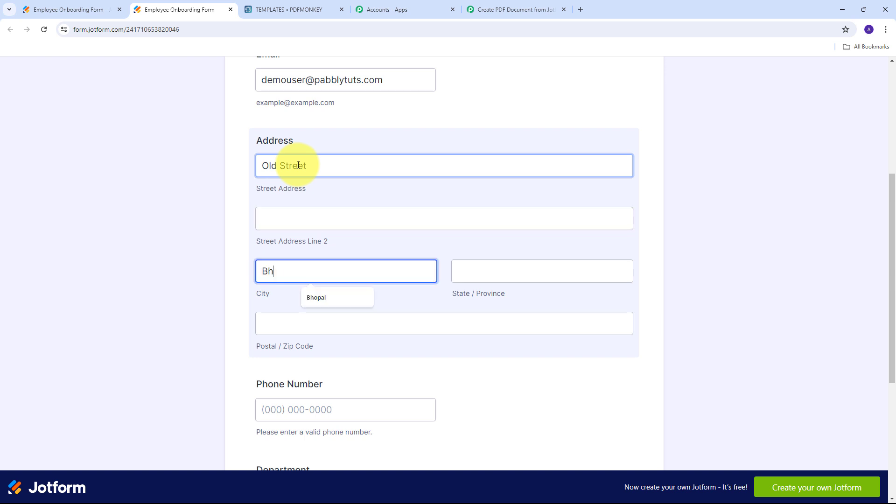
key(Tab)
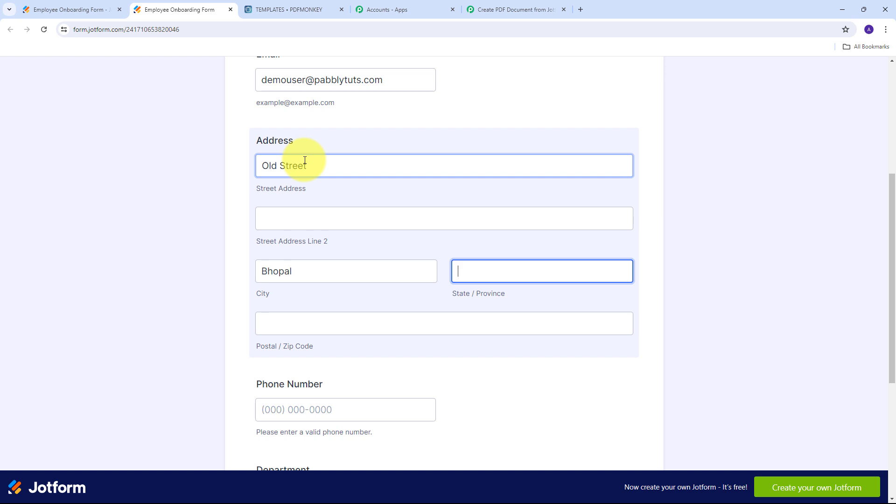
text(MP)
key(Tab)
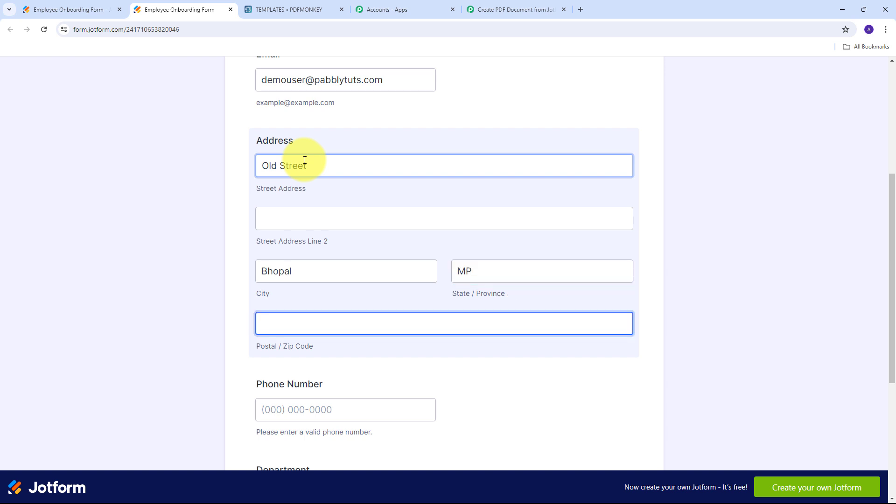
text(466666)
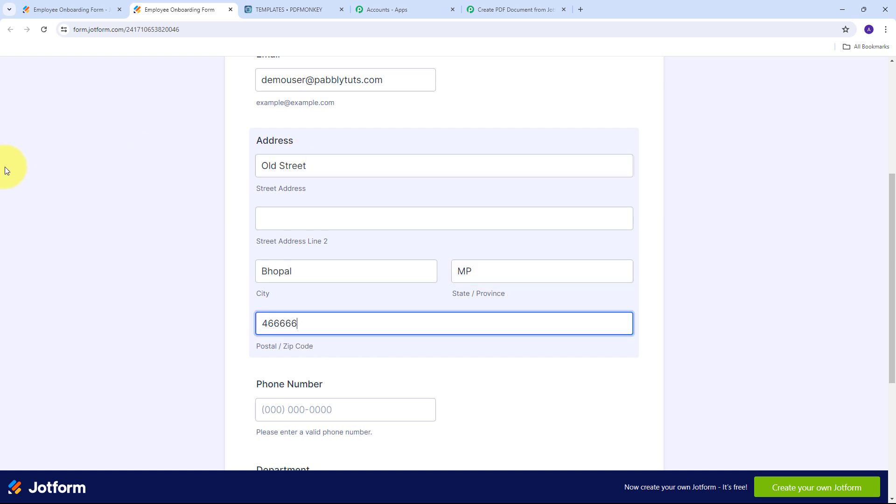
scroll(370, 281, down, 2)
click(276, 314)
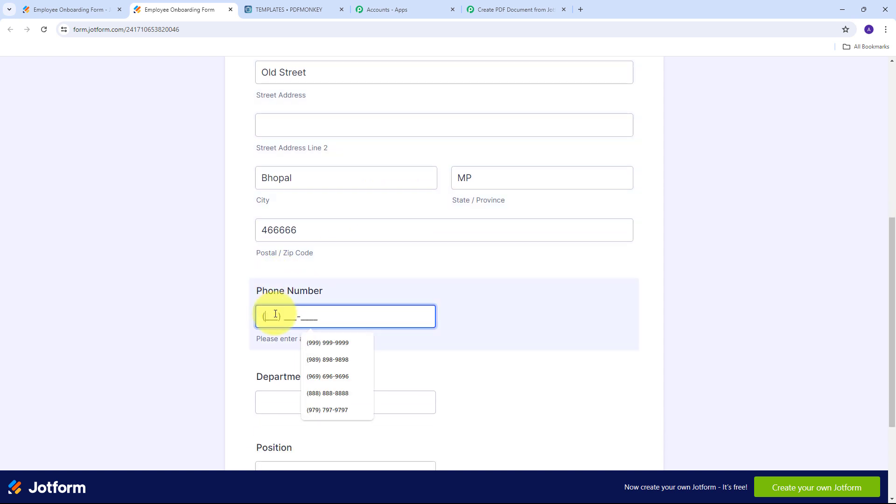
- Set Department to Marketing and Position to Content Creator using the autofill suggestions
scroll(355, 245, down, 3)
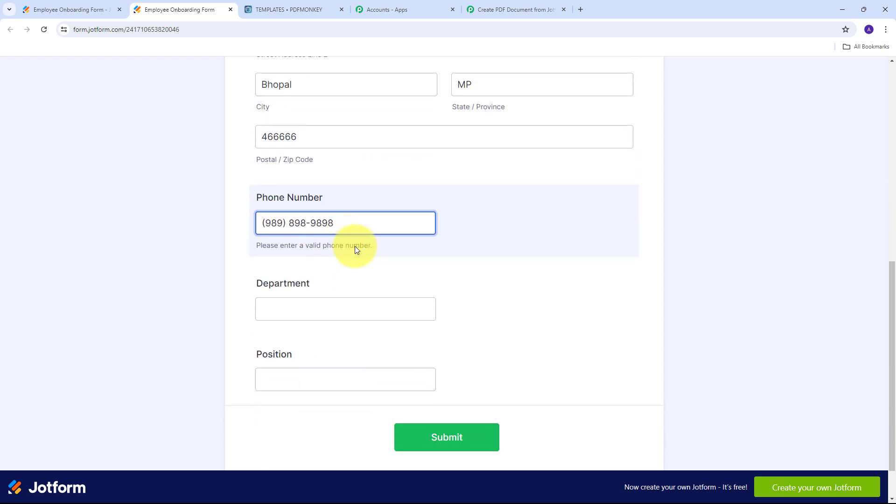
click(276, 340)
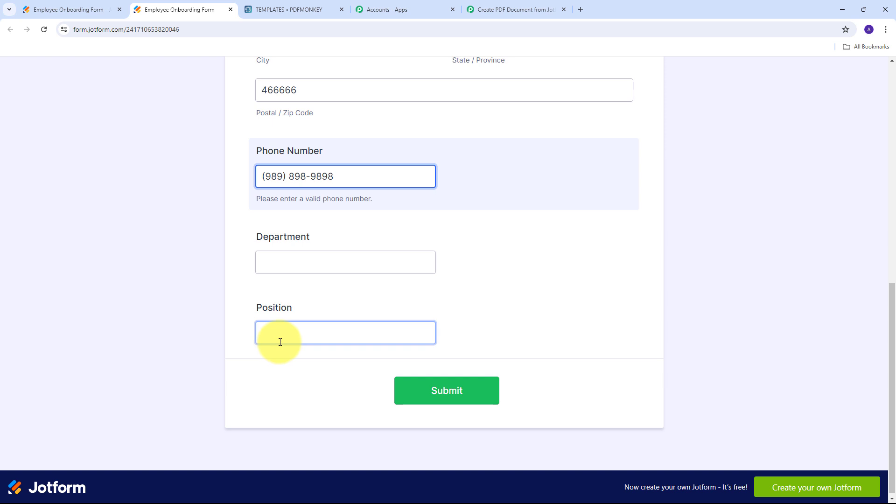
click(297, 263)
click(289, 260)
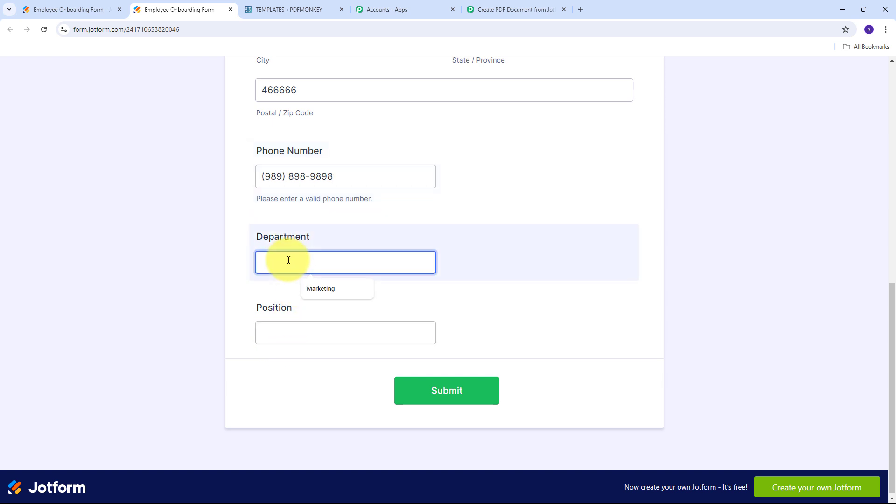
text(Mar)
key(Down)
key(Return)
key(Tab)
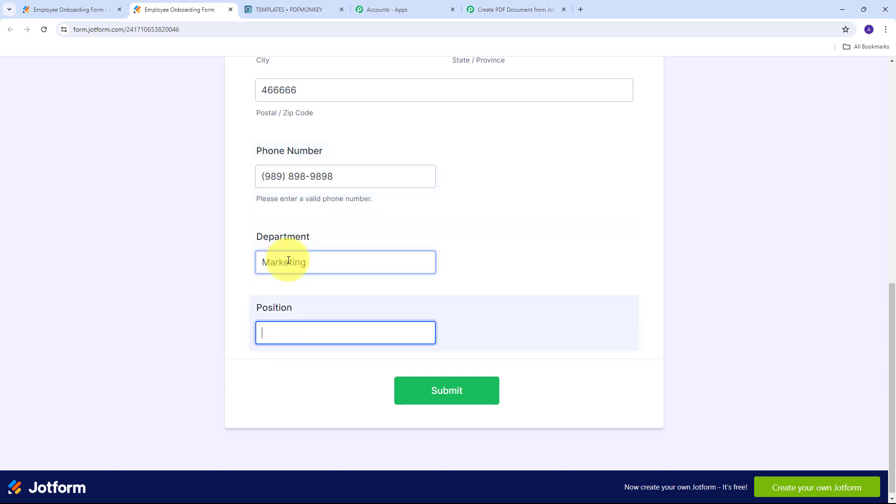
text(Con)
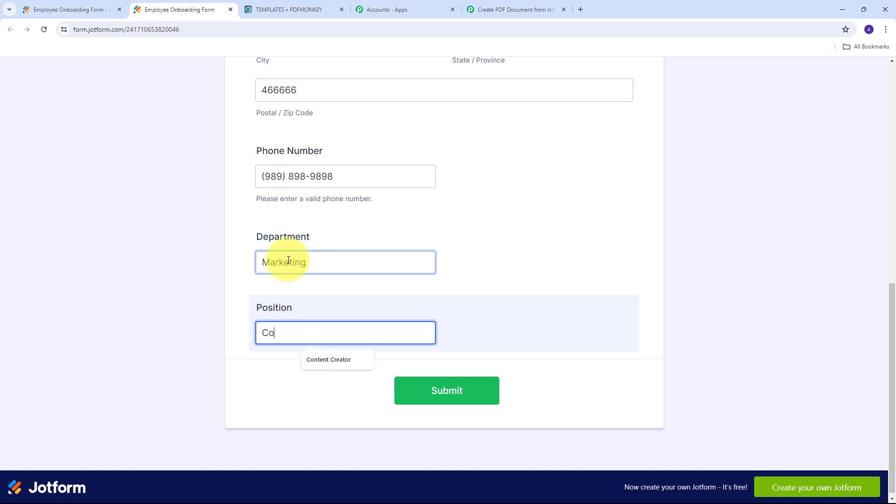
key(Down)
key(Return)
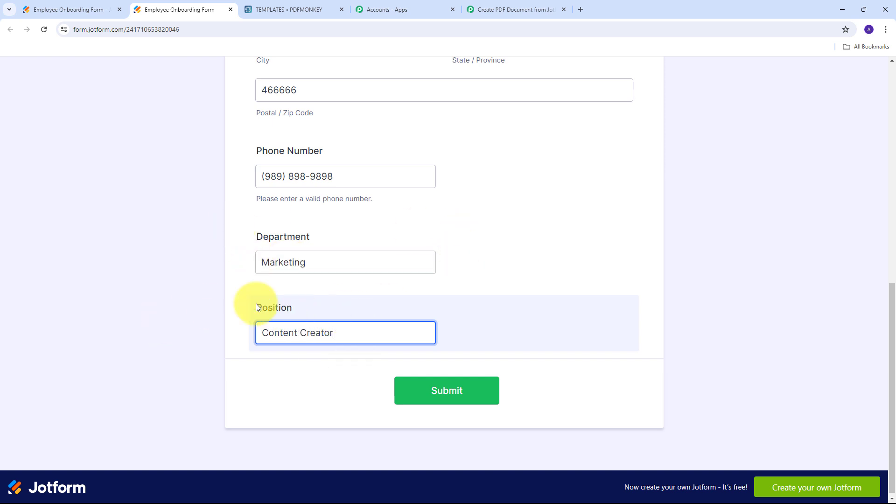
- Submit the onboarding form and return to the Pabbly workflow tab
scroll(388, 291, up, 9)
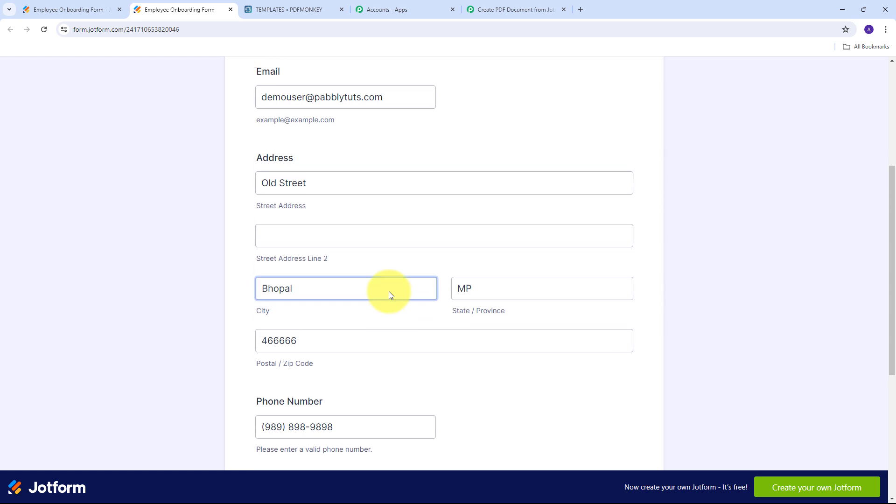
scroll(388, 292, down, 9)
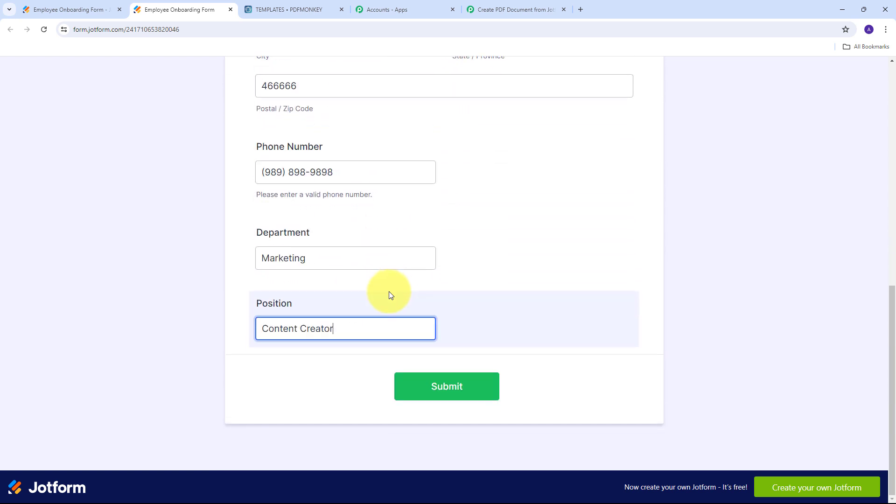
click(435, 394)
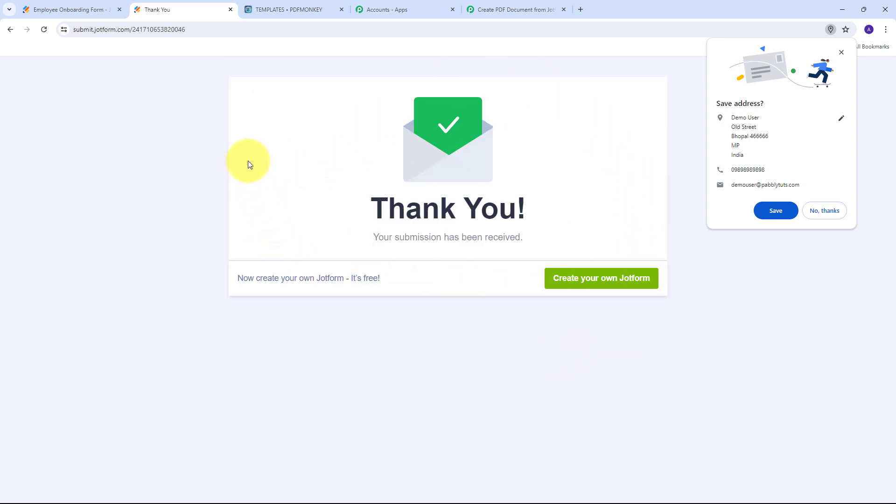
click(516, 10)
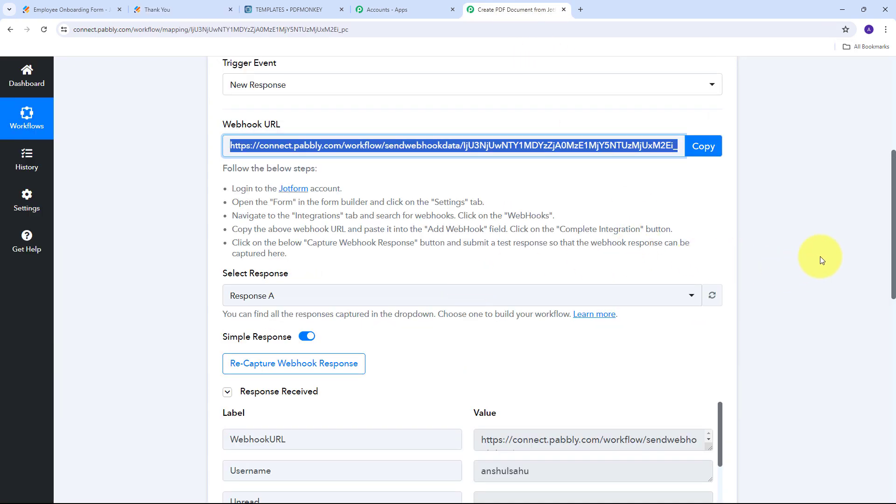
- Verify the captured street address, city, state and postal code values in the test response
scroll(819, 257, down, 2)
scroll(816, 243, down, 5)
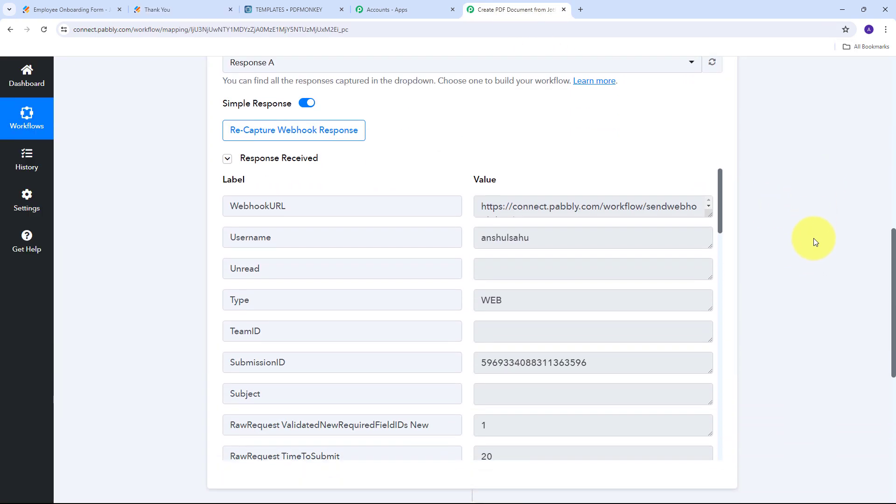
scroll(813, 226, down, 3)
scroll(580, 208, down, 2)
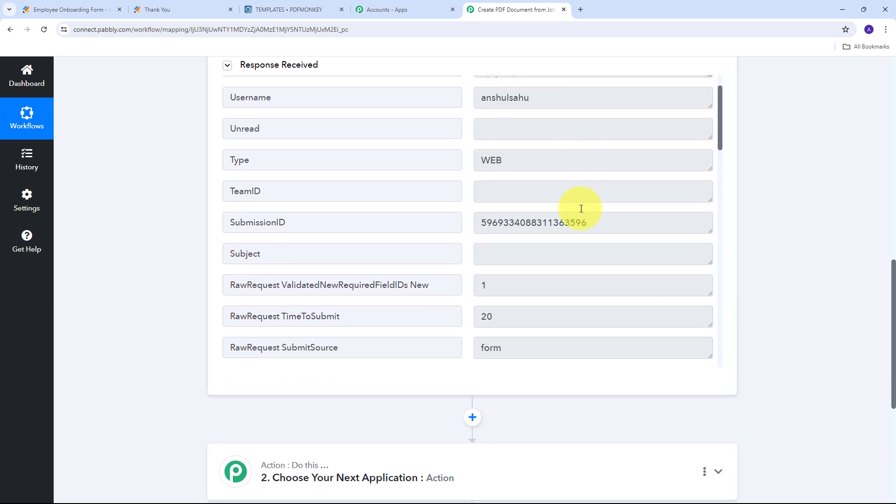
scroll(581, 209, down, 4)
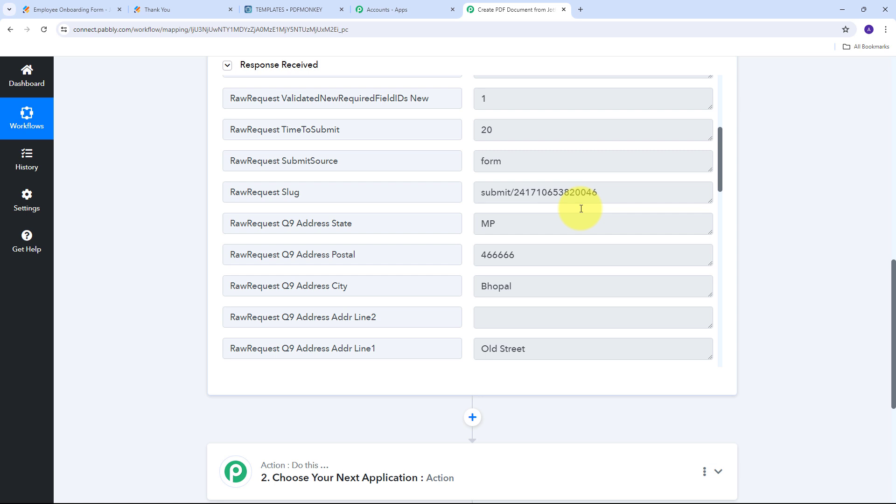
scroll(581, 209, up, 3)
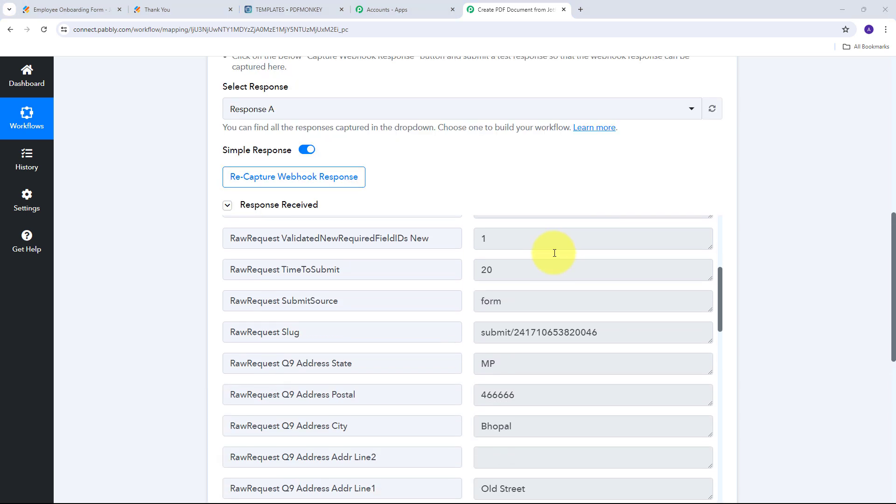
scroll(554, 253, down, 1)
scroll(554, 253, down, 1)
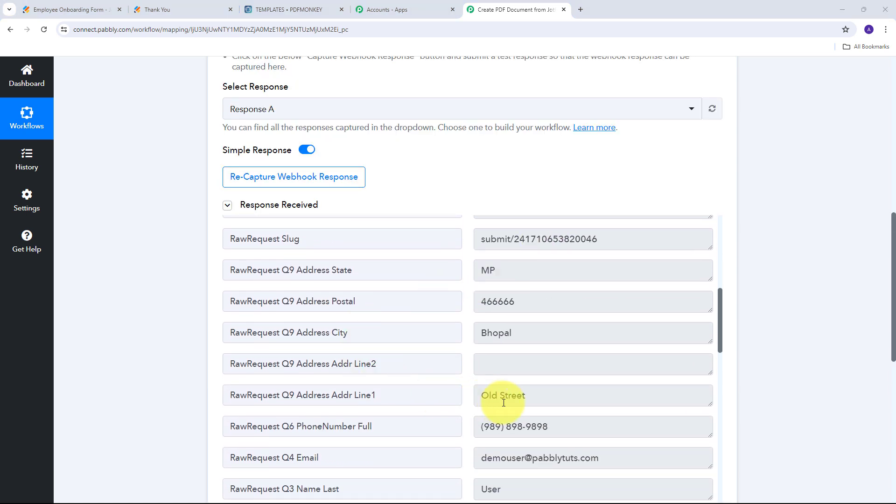
triple_click(533, 395)
click(562, 340)
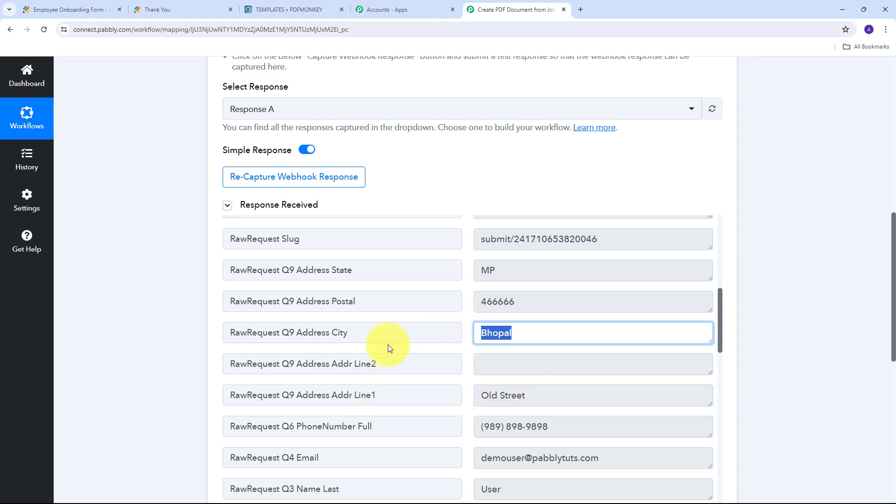
click(516, 270)
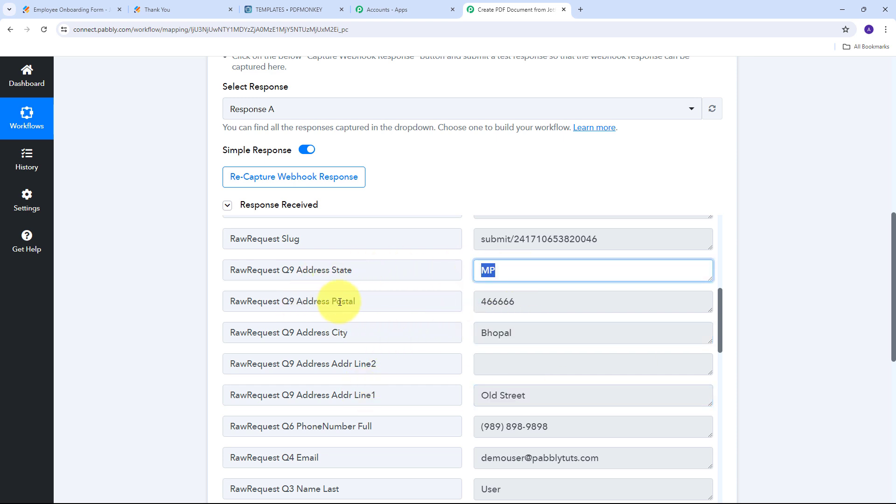
click(596, 303)
- Verify the captured phone, e-mail, first and last name, Marketing department and Content Creator position
scroll(401, 284, down, 3)
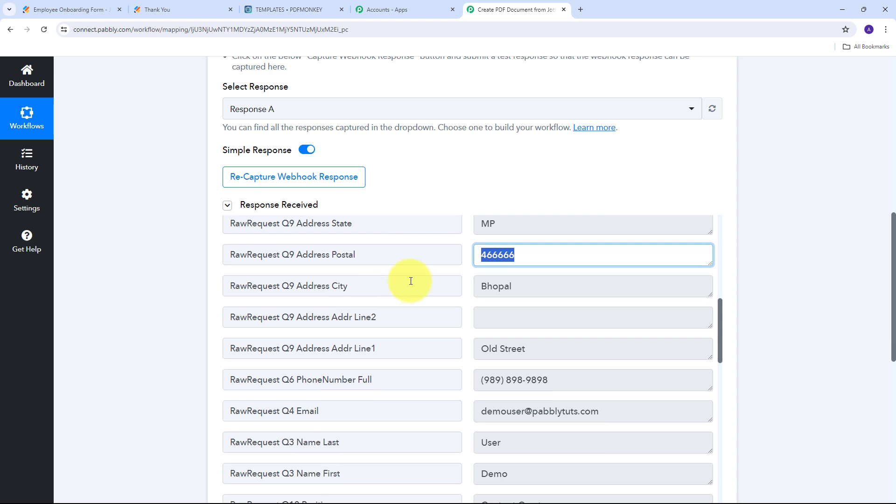
click(604, 341)
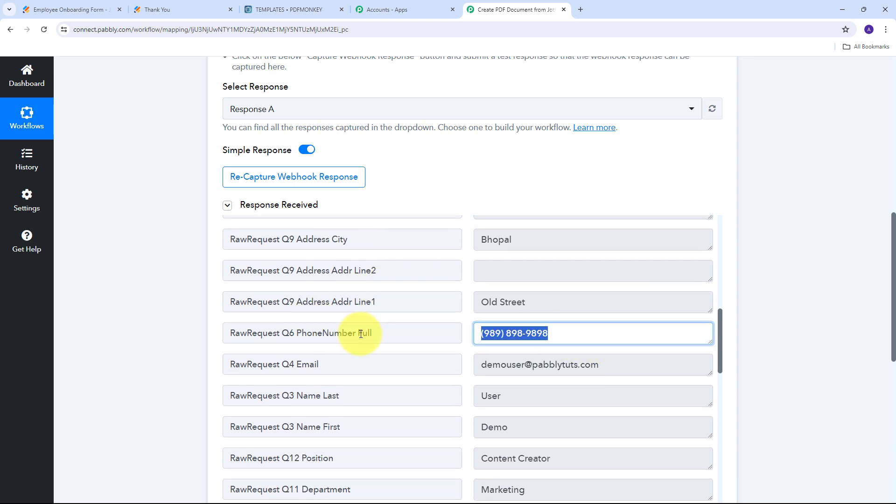
scroll(546, 327, down, 1)
click(546, 327)
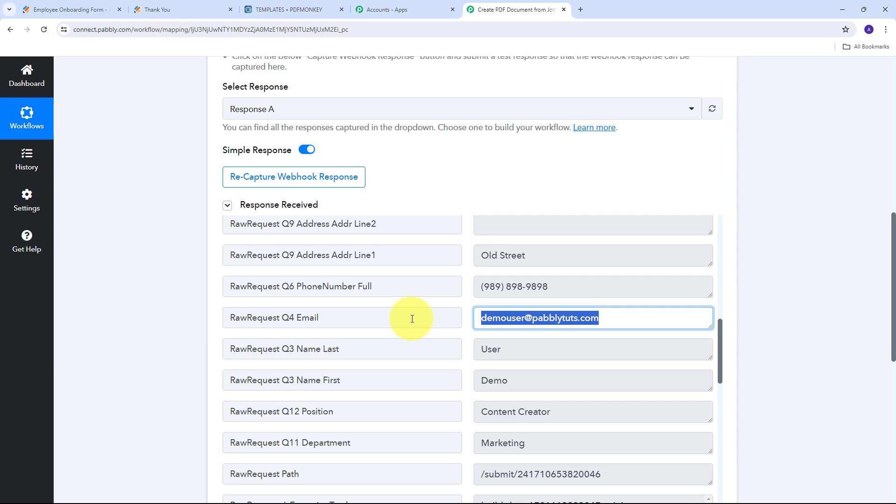
click(498, 379)
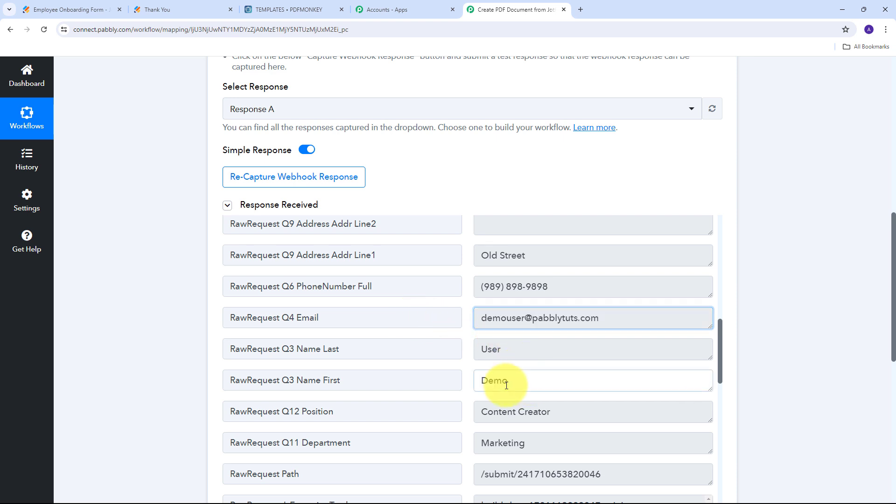
click(533, 346)
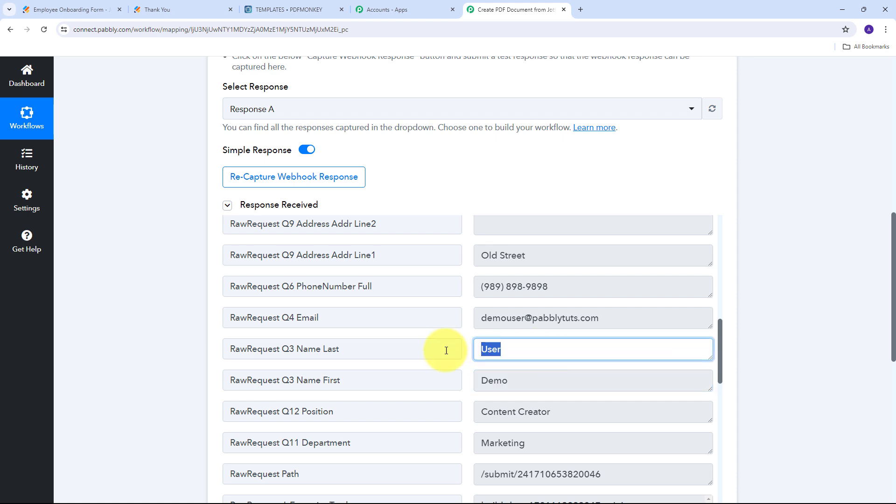
scroll(459, 341, down, 1)
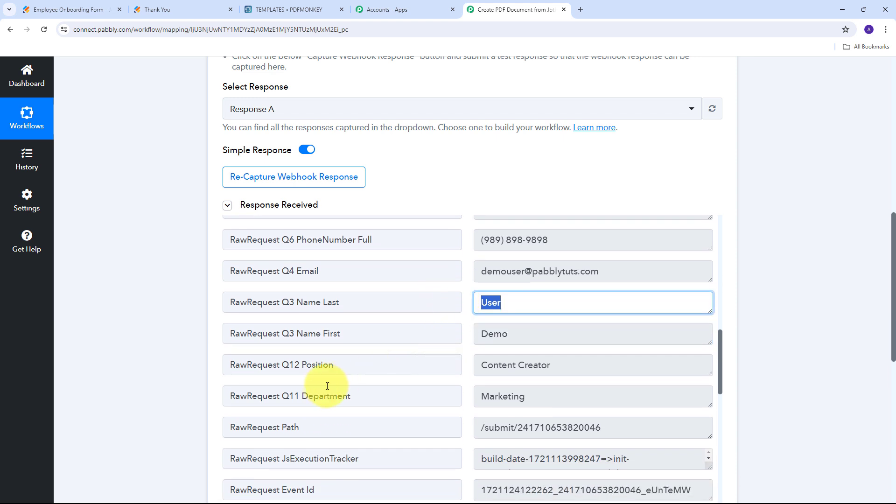
click(590, 401)
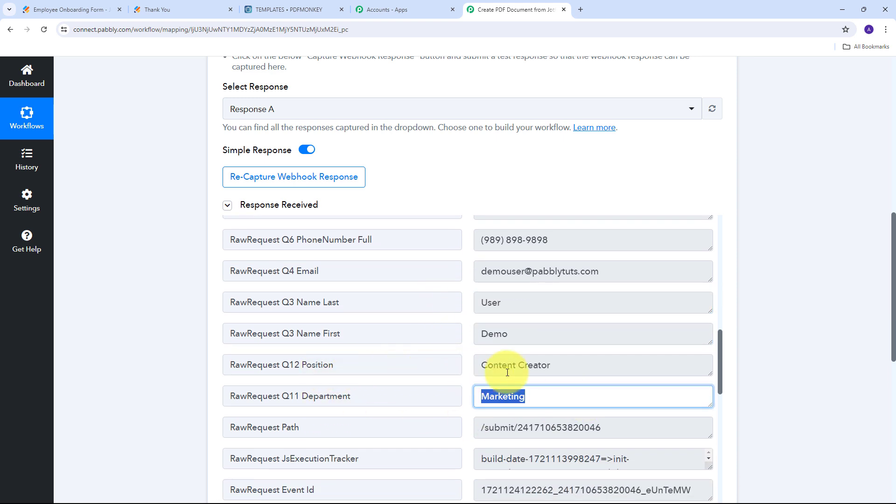
click(606, 365)
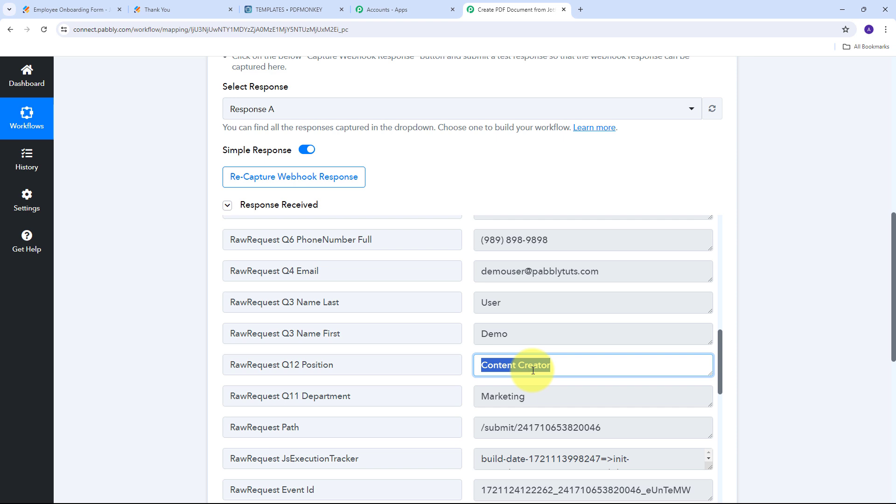
click(468, 322)
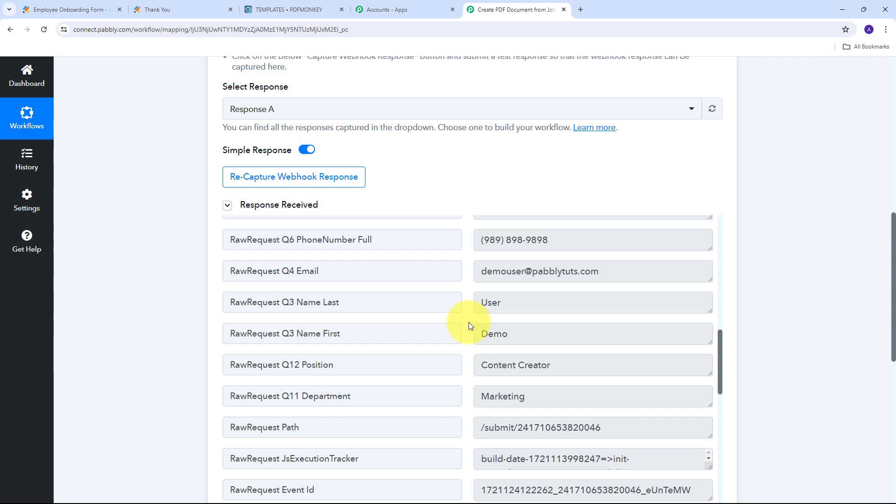
- Expand the Choose Your Next Application step and search the app list for 'PDFMonkey'
scroll(781, 238, down, 7)
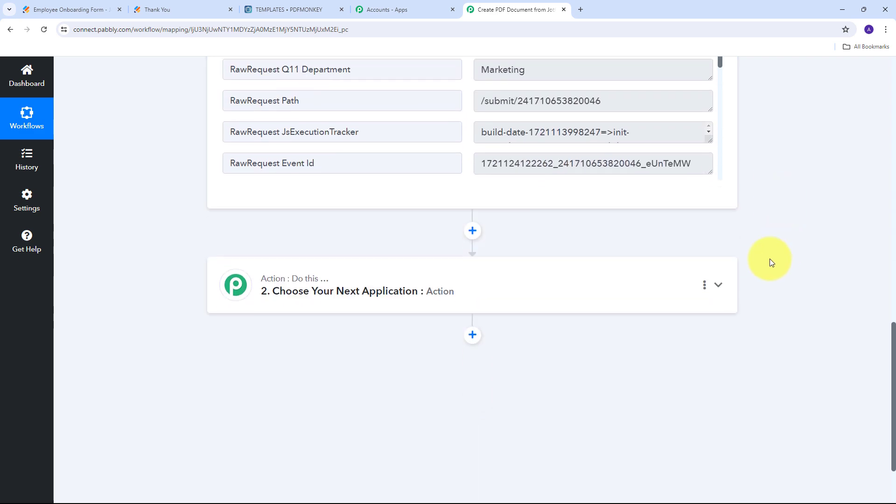
click(544, 279)
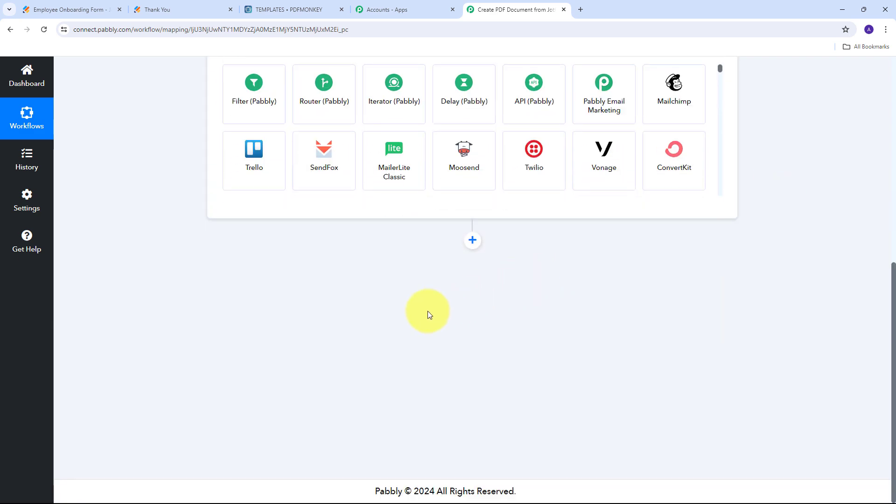
scroll(428, 311, up, 5)
click(266, 250)
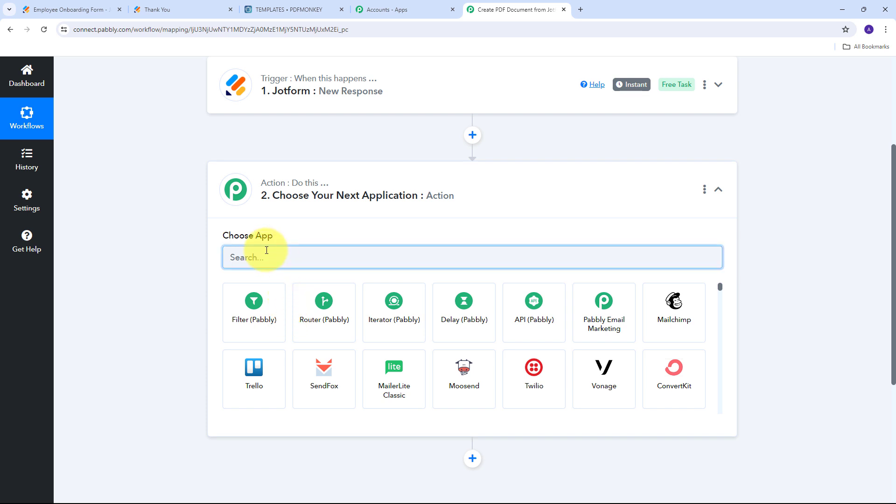
text(PDf)
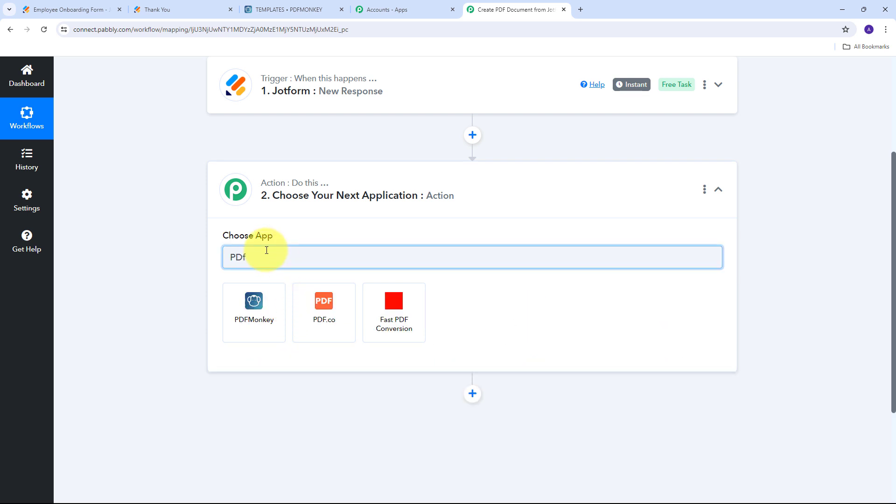
key(BackSpace)
text(FMonkey)
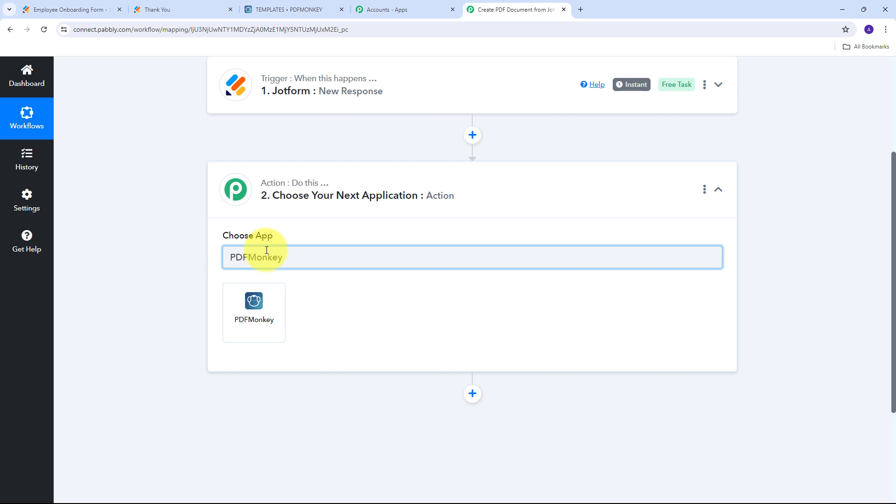
- Choose the PDFMonkey app with Generate Document as its action event
click(251, 313)
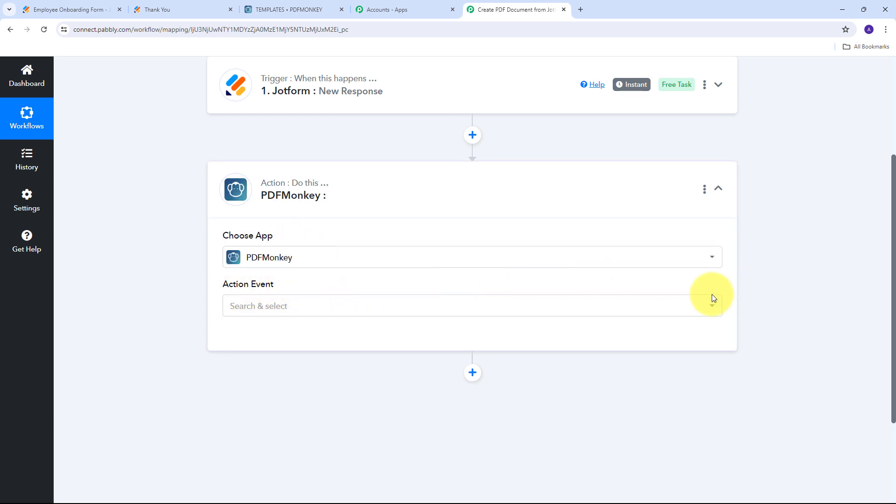
click(693, 305)
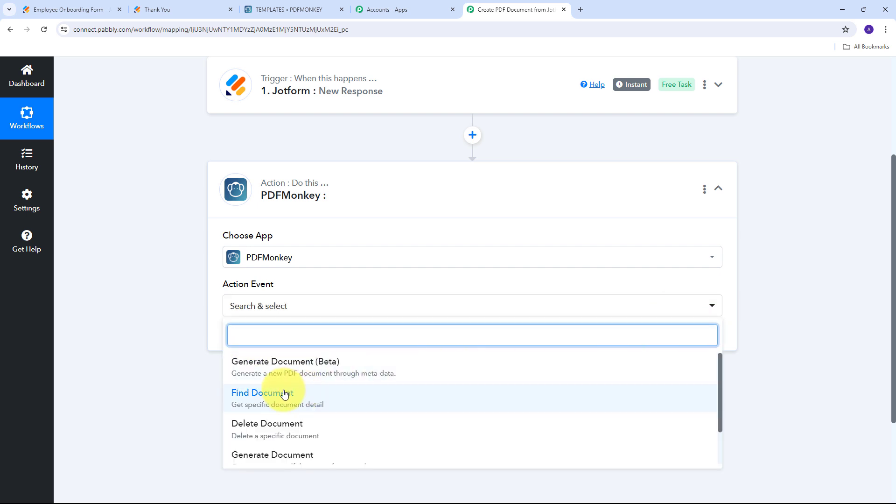
scroll(291, 385, down, 2)
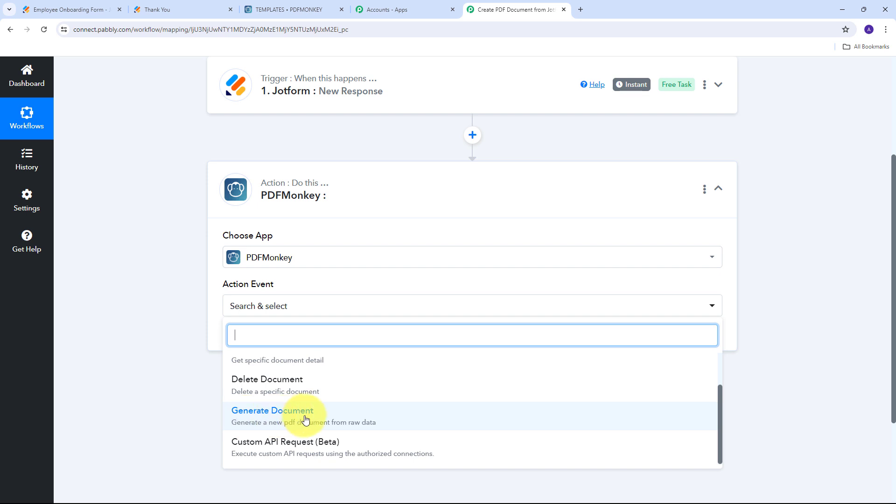
click(277, 421)
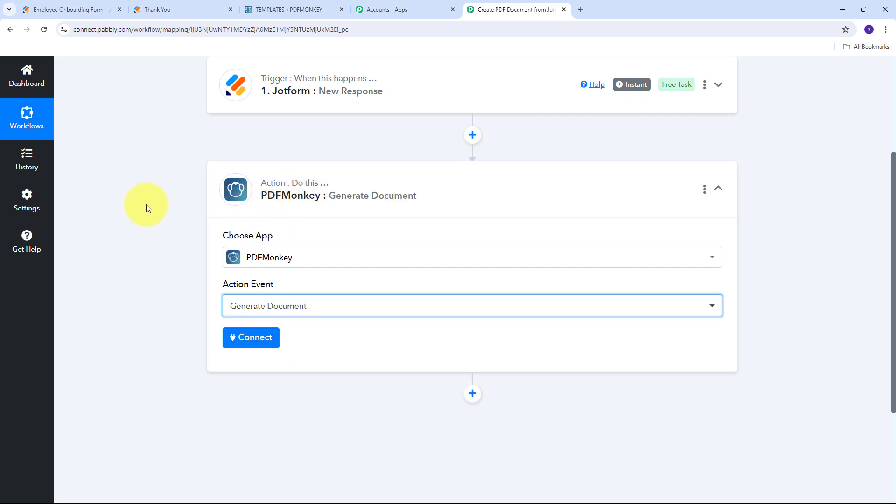
- Start adding a new PDFMonkey connection, then bring up the PDFMonkey Templates tab
click(256, 346)
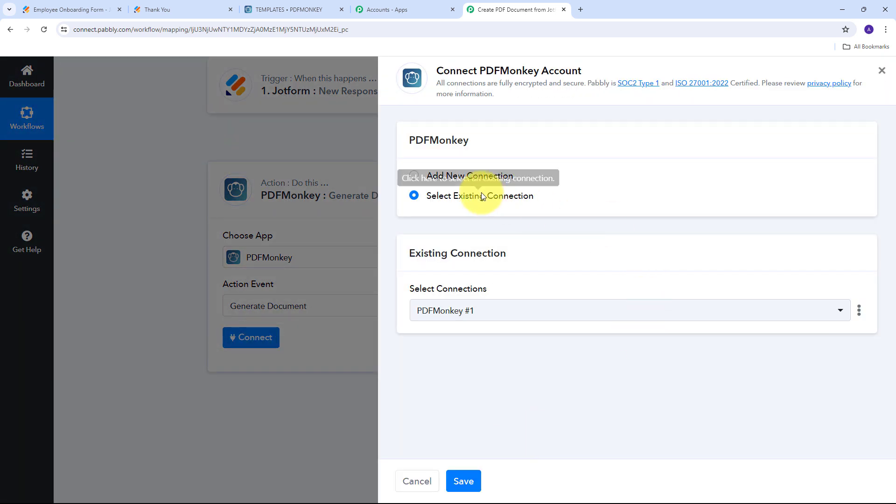
click(450, 176)
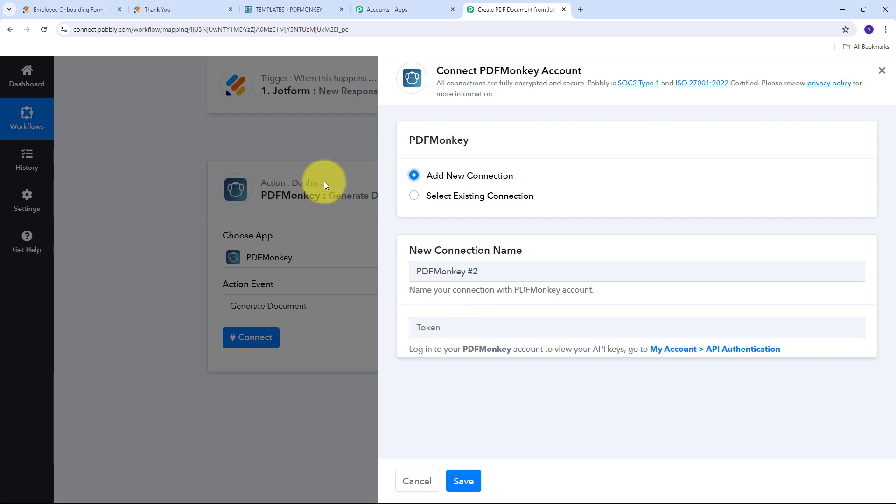
click(275, 8)
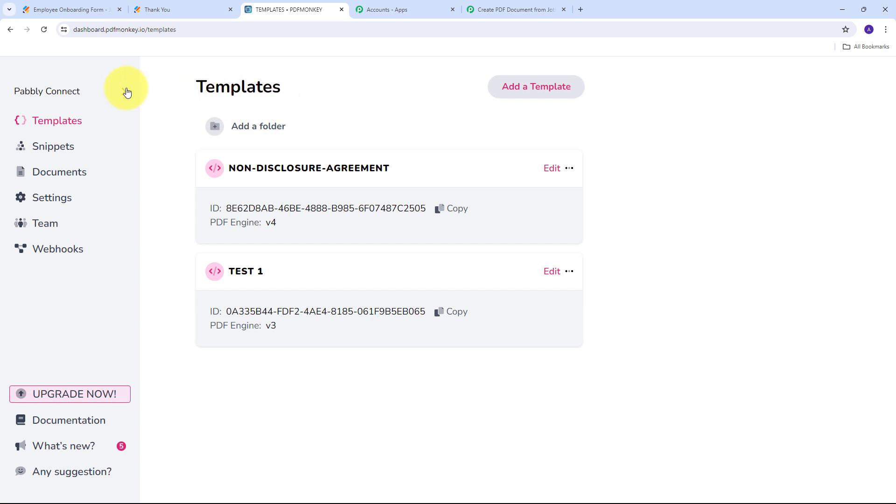
- Find the API secret key on PDFMonkey's My account page, then return to the Pabbly connection form
click(80, 92)
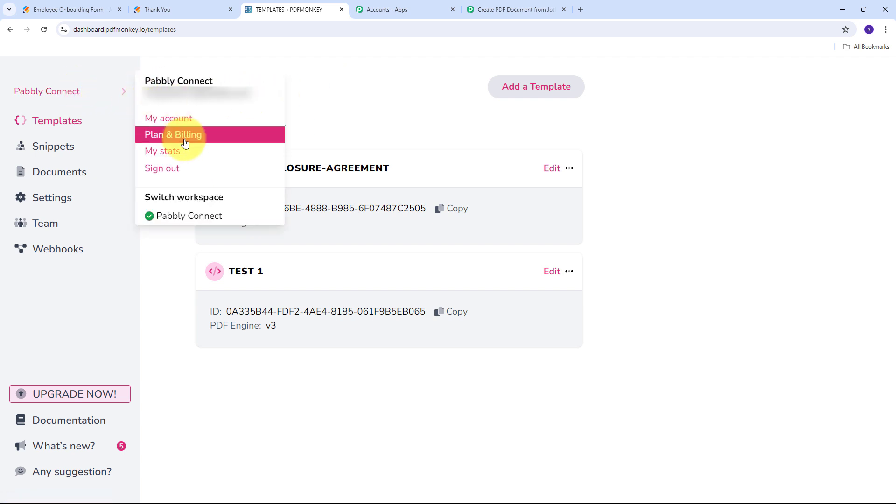
click(164, 119)
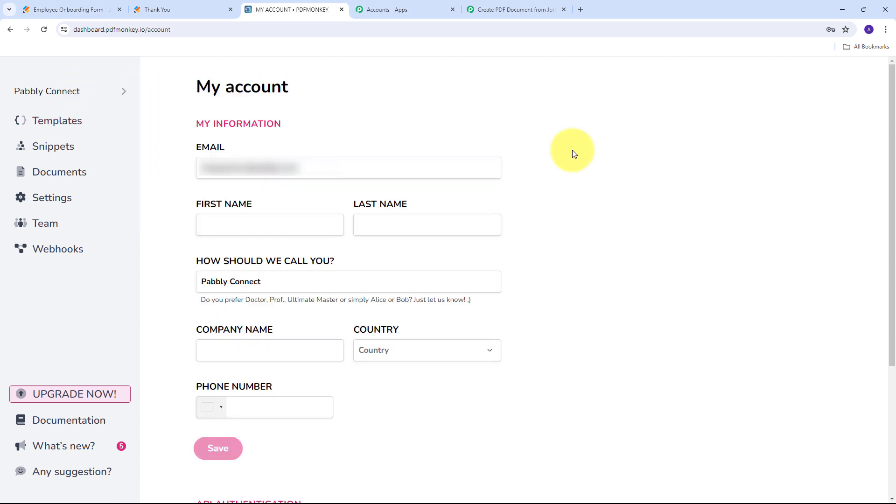
scroll(573, 154, down, 4)
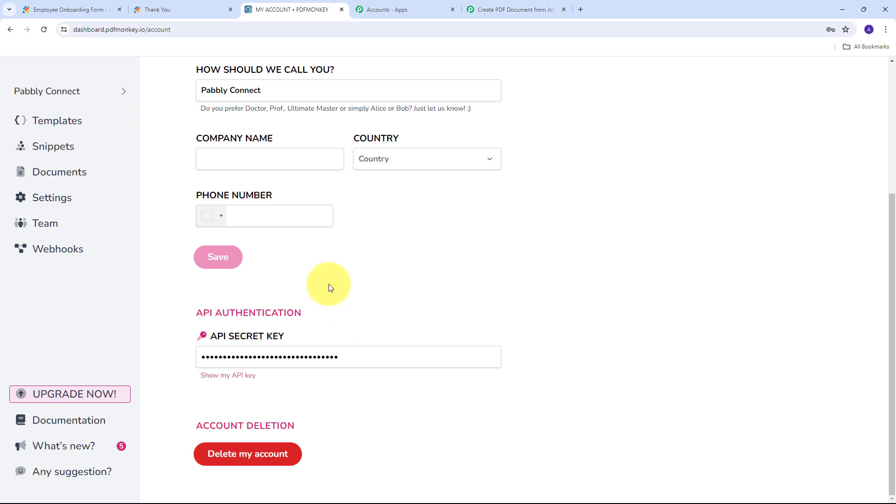
click(516, 6)
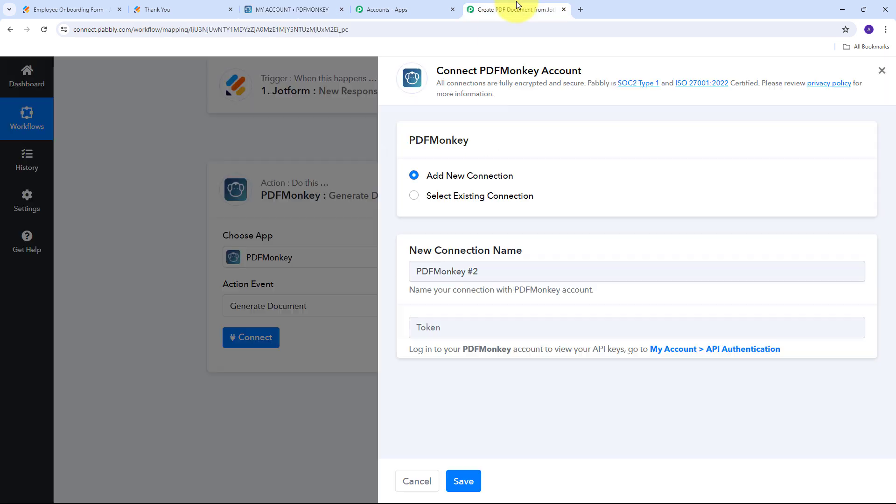
- Save the PDFMonkey connection with the pasted API token, then select Template Id and return to PDFMonkey
click(461, 330)
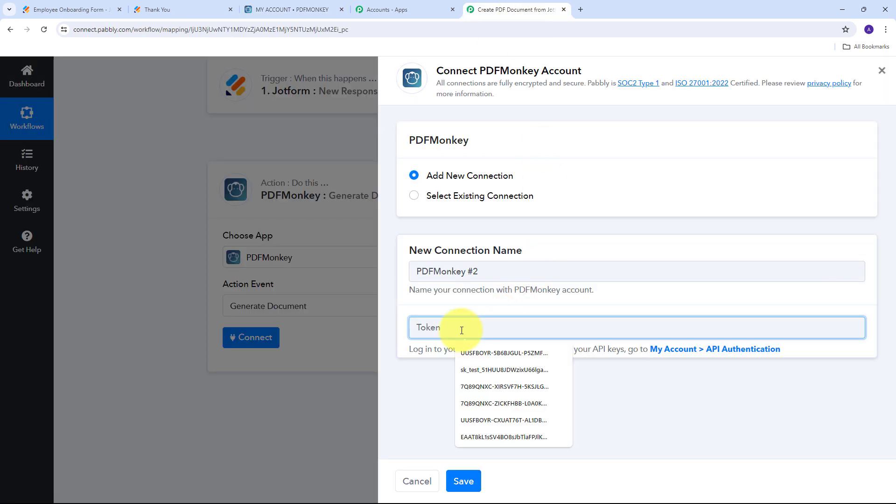
key(ctrl+v)
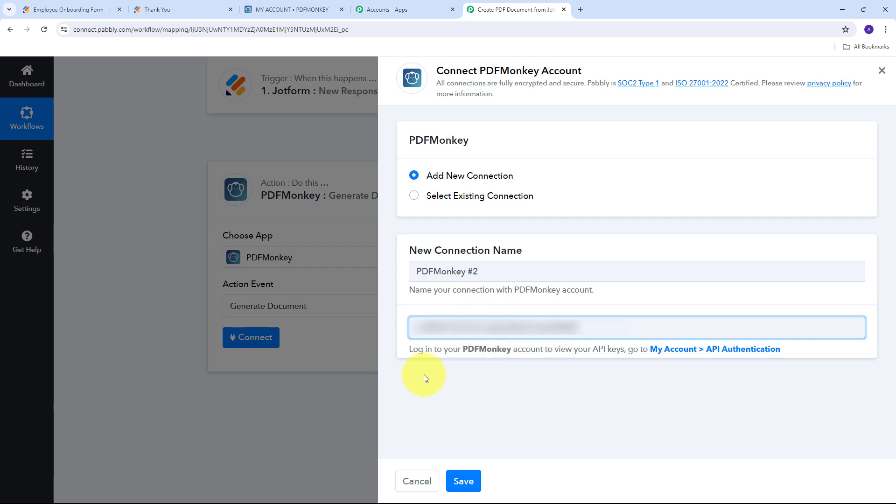
click(471, 483)
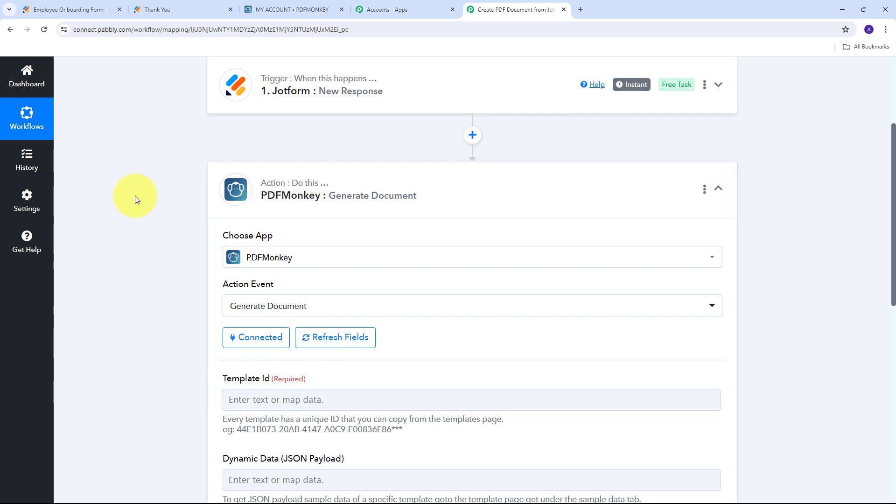
scroll(515, 191, down, 4)
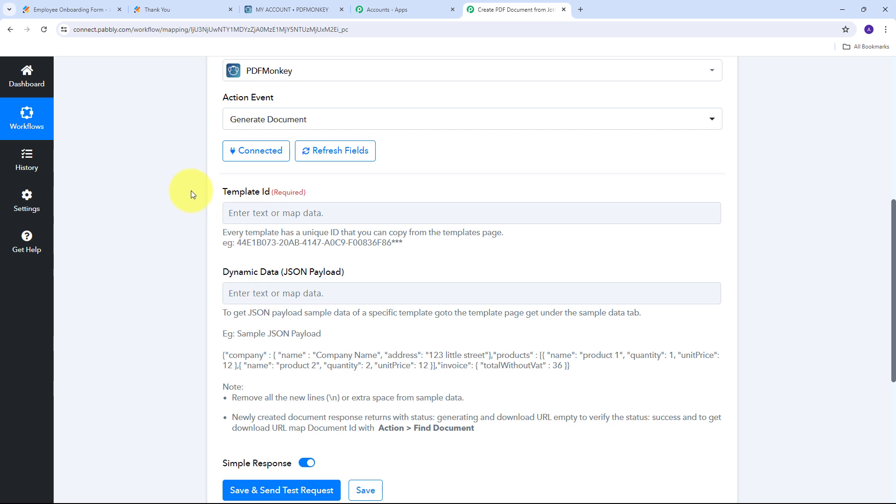
click(277, 207)
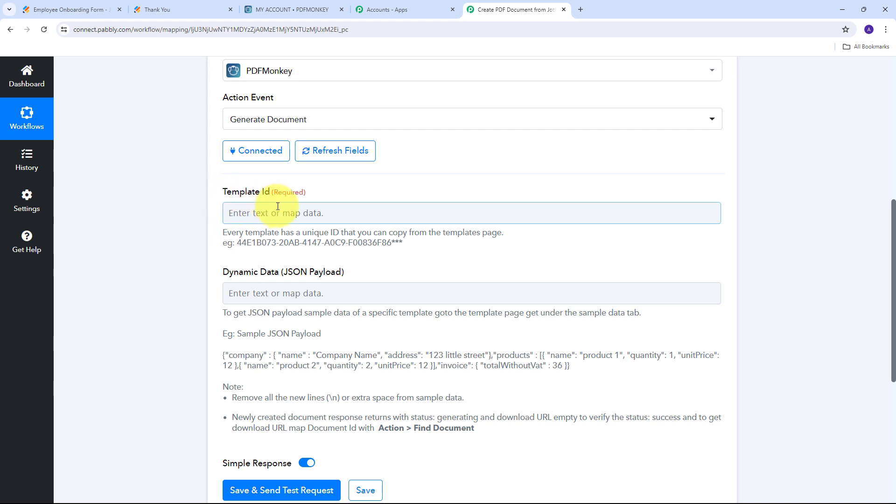
click(283, 10)
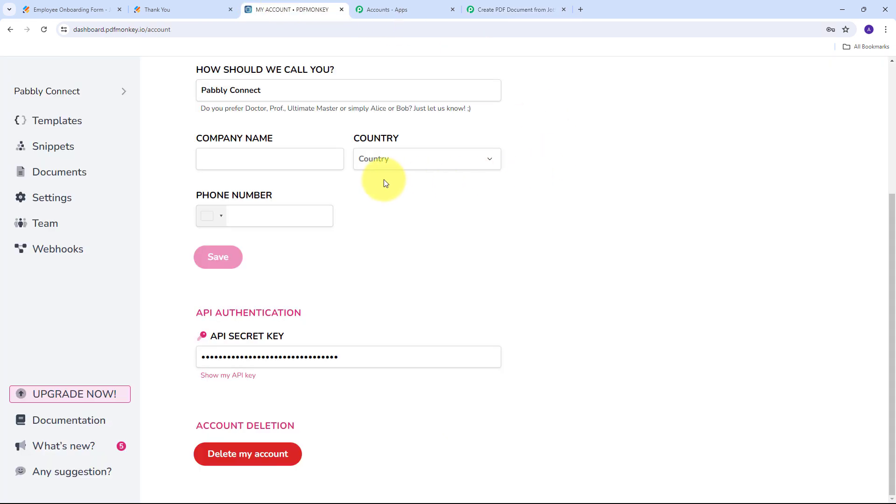
- Copy the NON-DISCLOSURE-AGREEMENT template's ID from PDFMonkey's Templates list and return to Pabbly
click(53, 124)
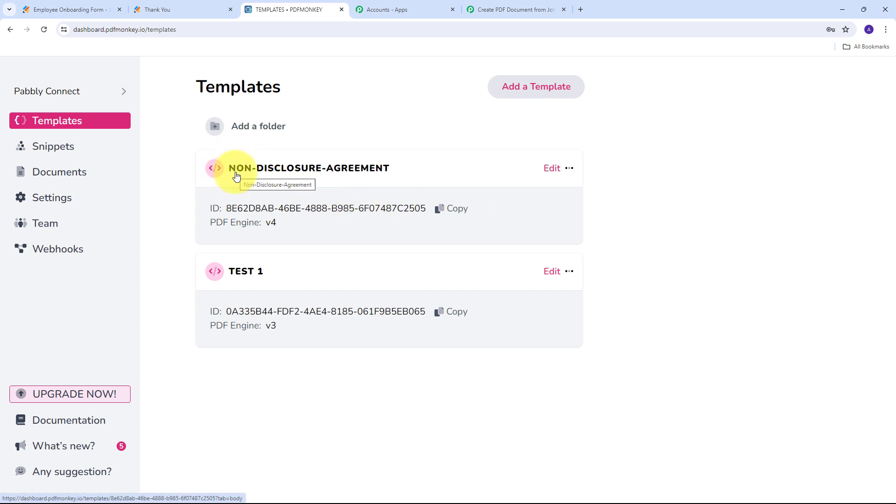
click(304, 173)
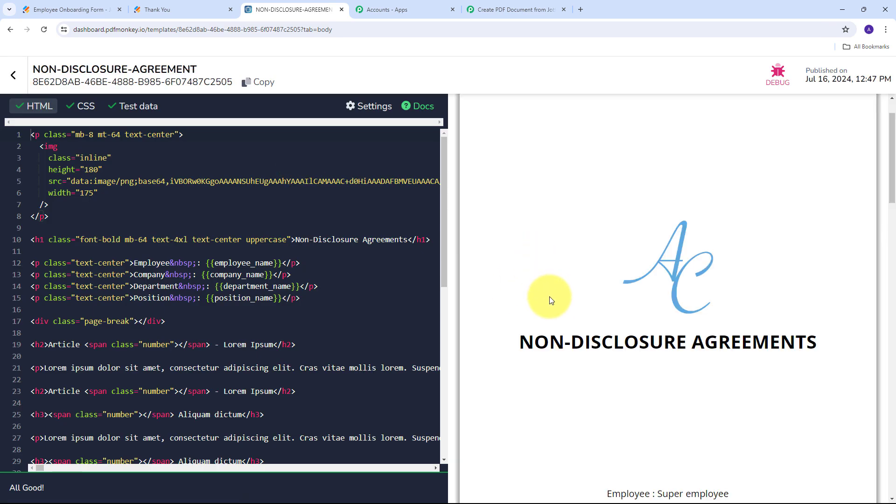
scroll(576, 297, up, 1)
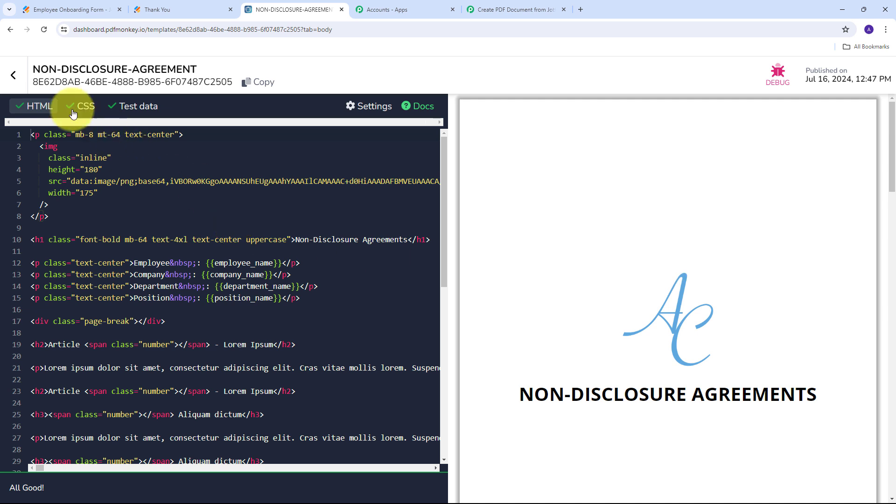
click(249, 84)
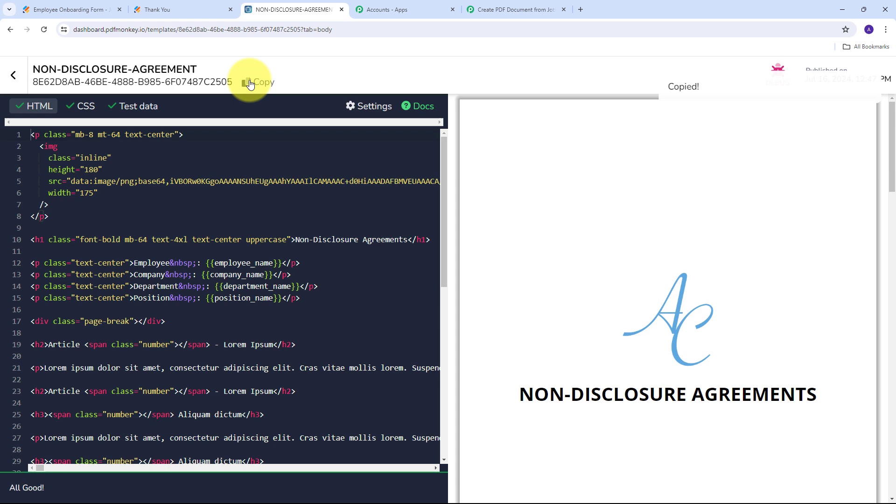
click(501, 6)
- Paste the copied template ID into Template Id, then go to the NDA template editor
click(248, 213)
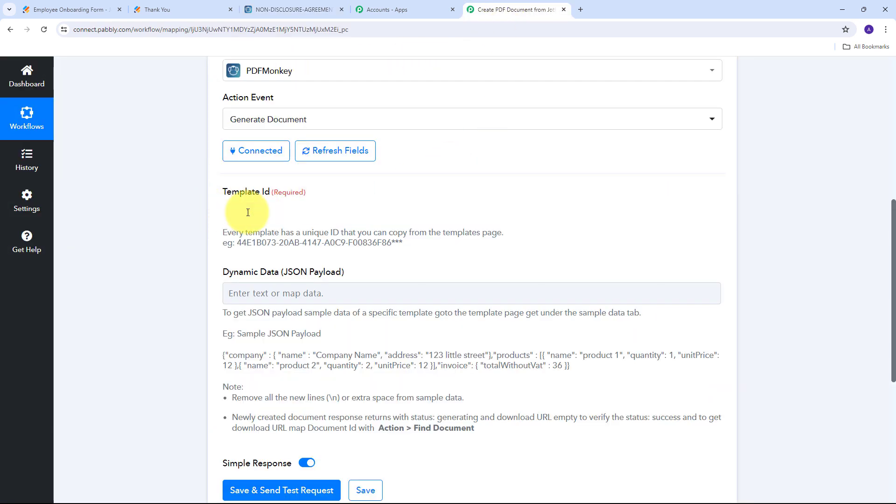
key(ctrl+v)
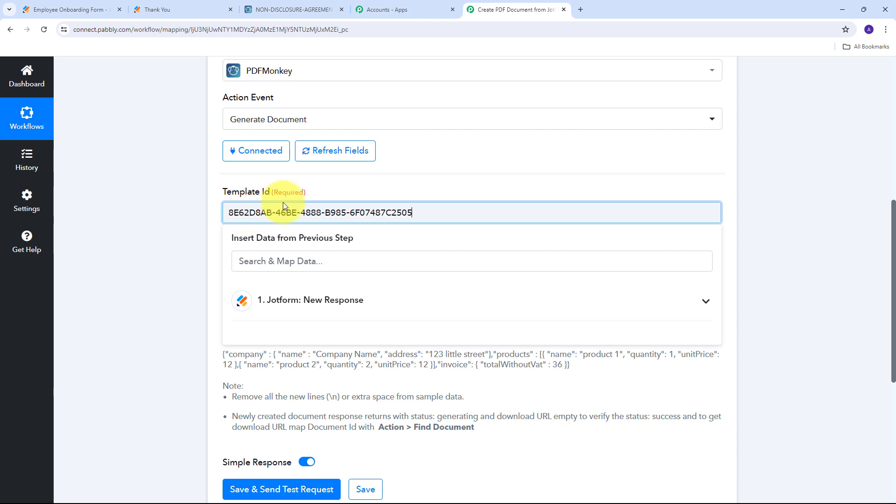
click(303, 192)
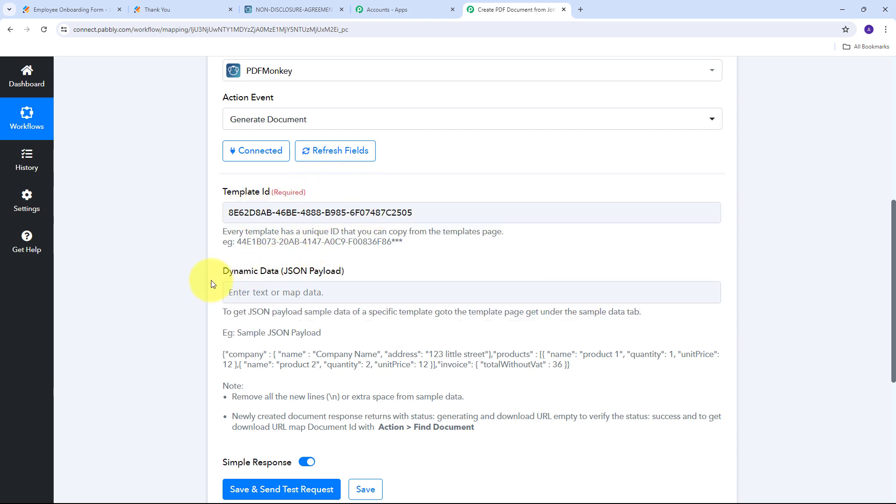
click(294, 283)
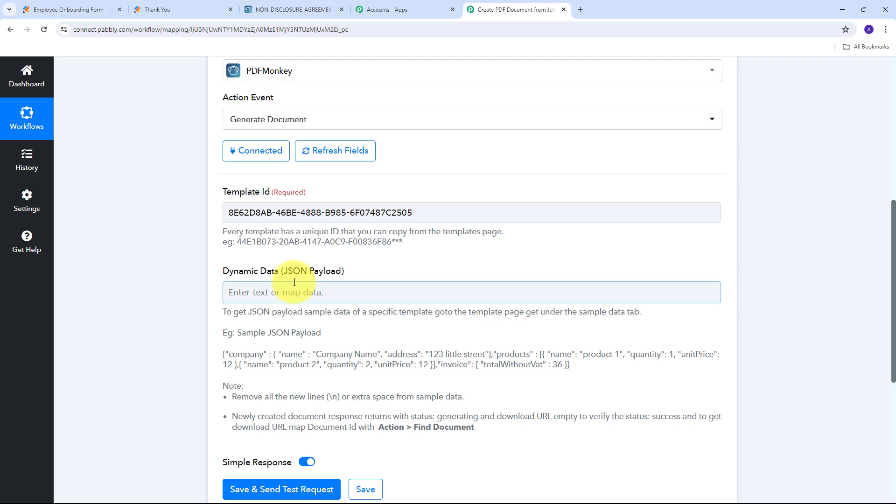
click(290, 9)
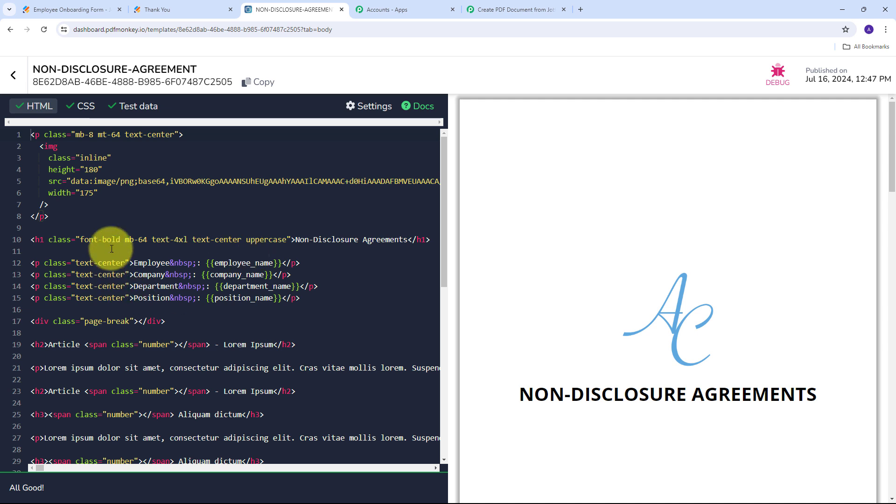
- Select all of the NDA template's JSON test data and go back to the Pabbly mapping page
click(139, 108)
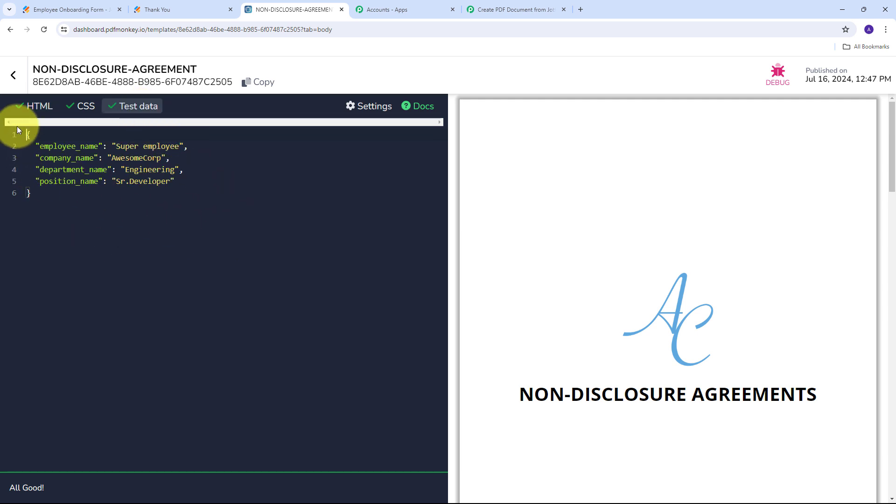
click(86, 199)
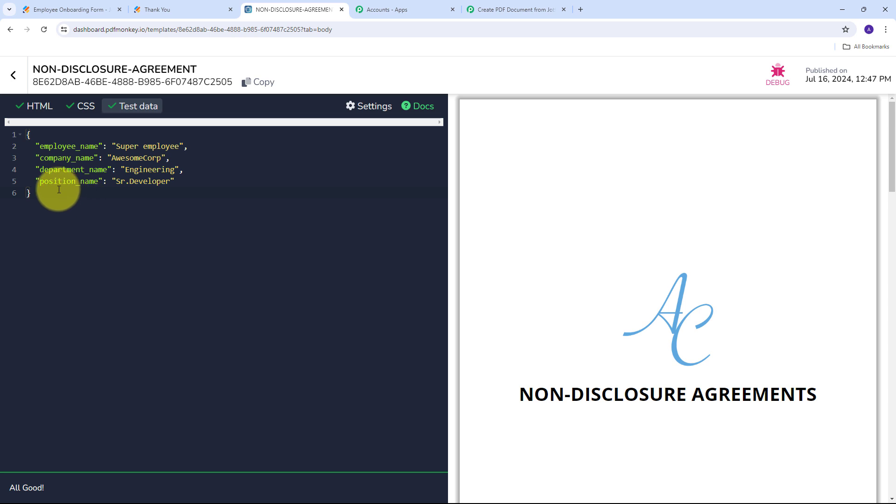
key(ctrl+a)
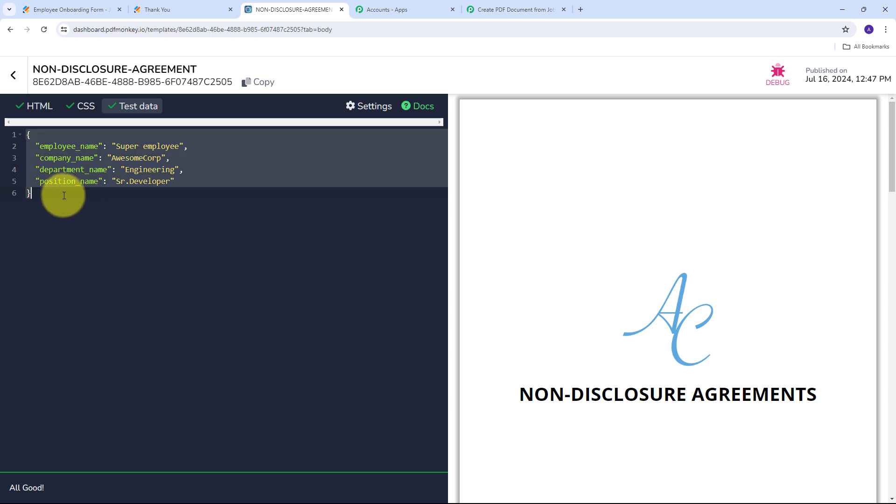
click(485, 14)
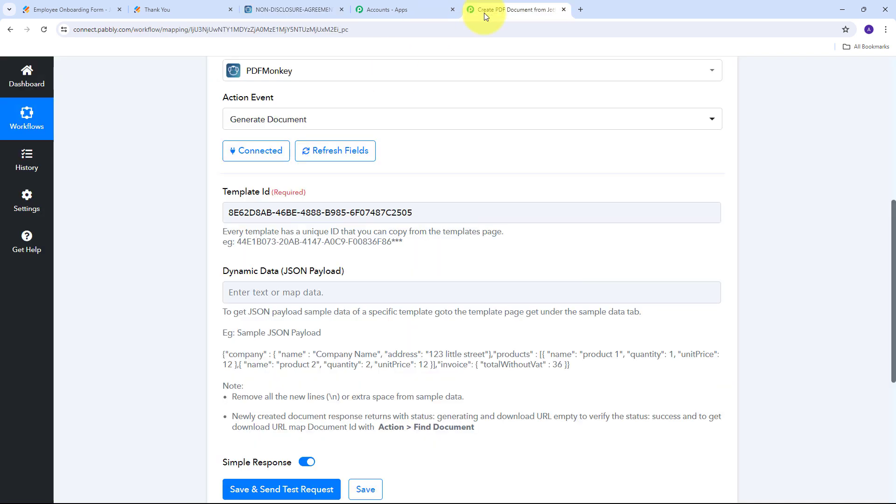
- Paste the sample JSON into Dynamic Data and map the form's first and last name into employee_name
click(256, 293)
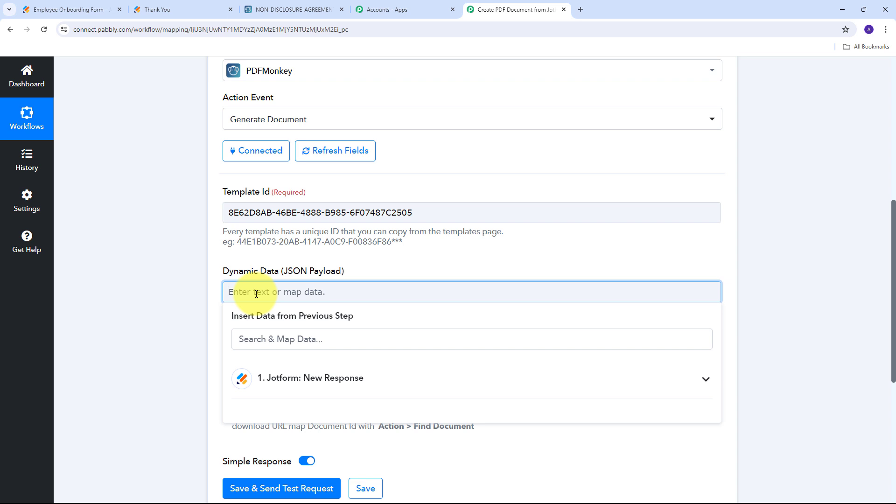
key(ctrl+v)
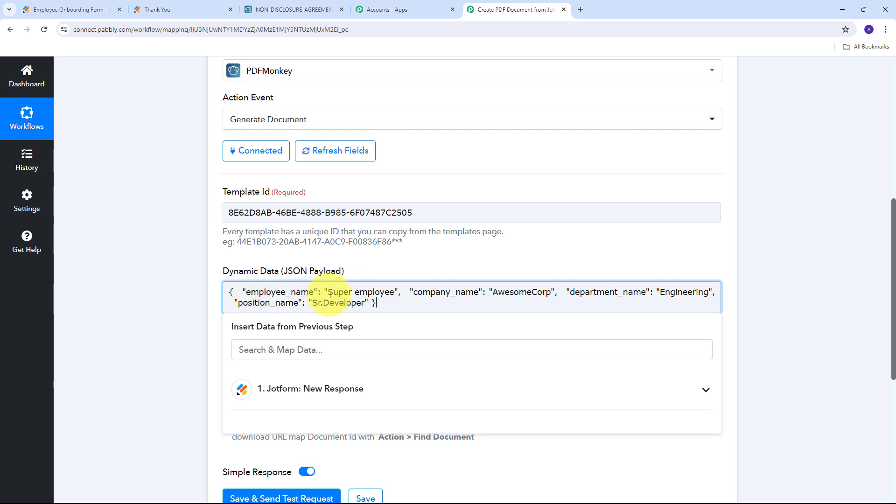
drag(328, 293, 393, 297)
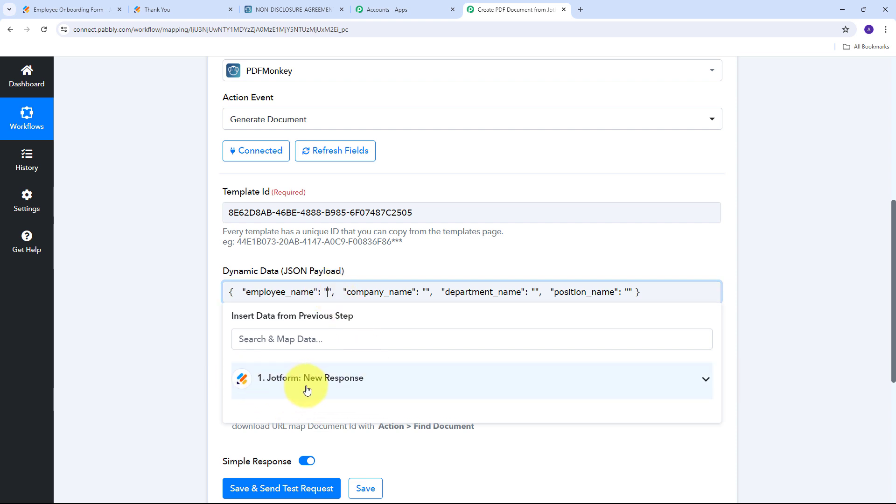
click(385, 385)
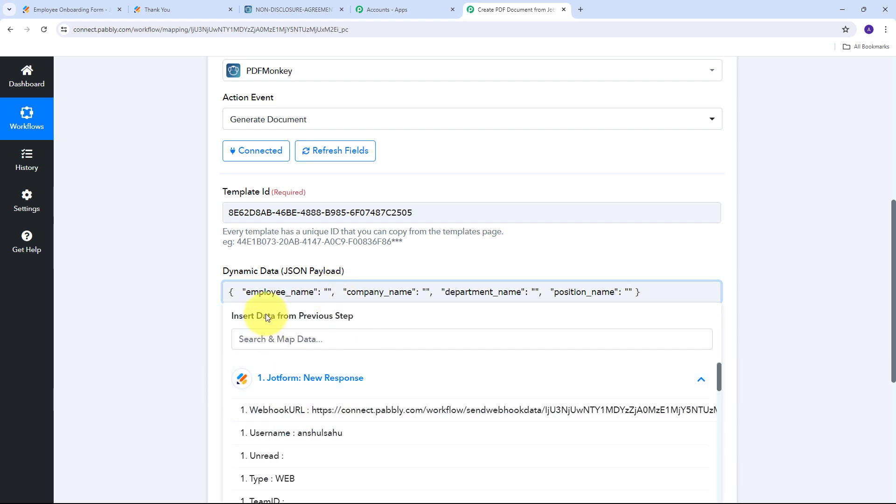
scroll(448, 237, down, 2)
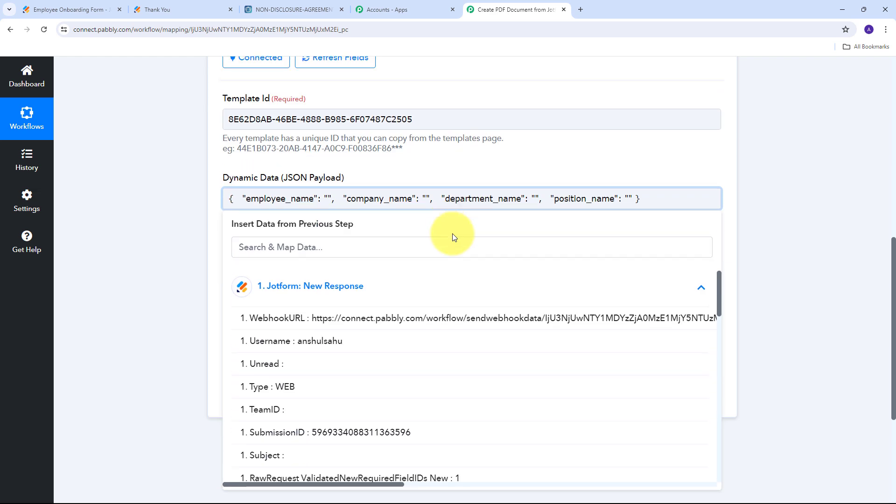
scroll(386, 370, down, 5)
scroll(391, 324, down, 5)
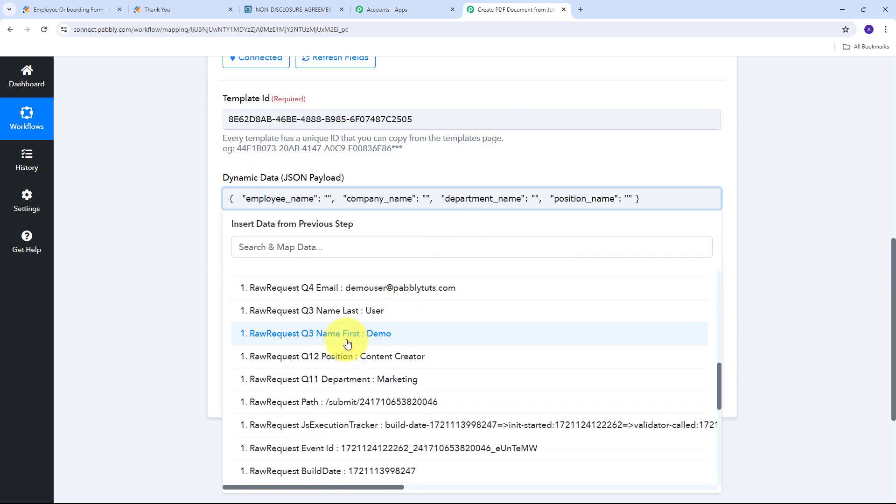
click(380, 342)
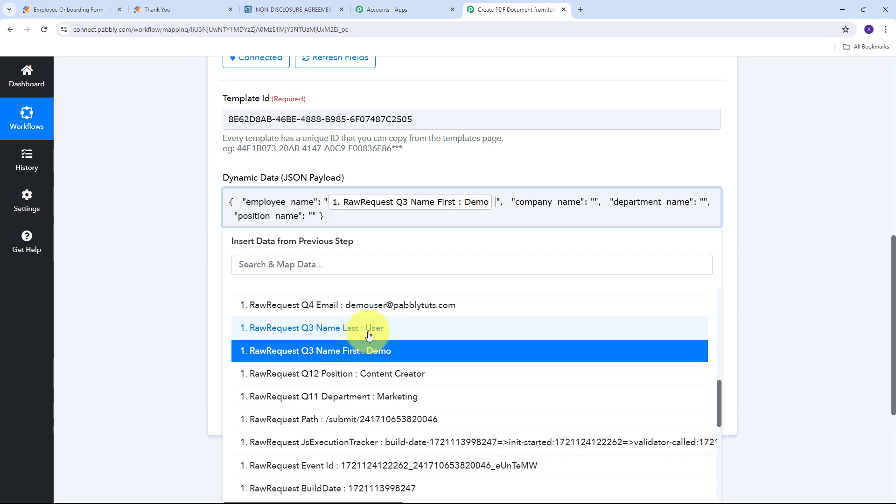
click(370, 335)
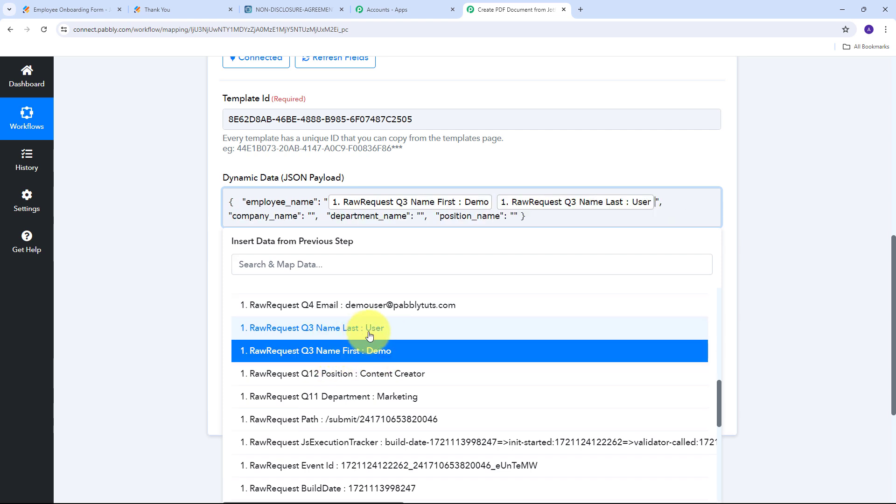
- Set company_name to 'Pabbly' and map the form's department and position into department_name and position_name
click(311, 216)
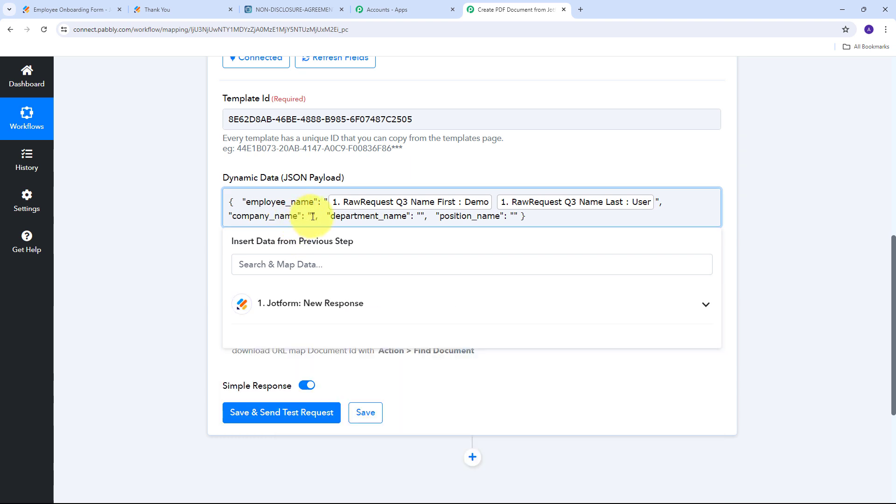
text(Pabbly)
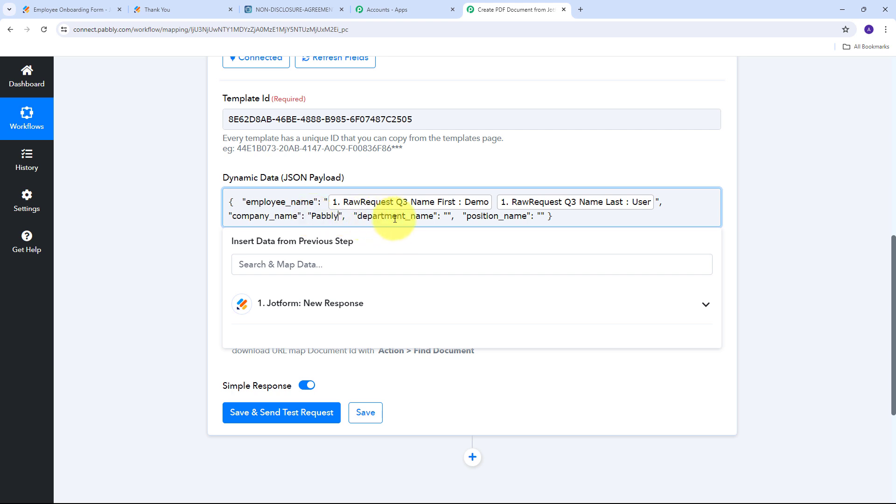
click(447, 216)
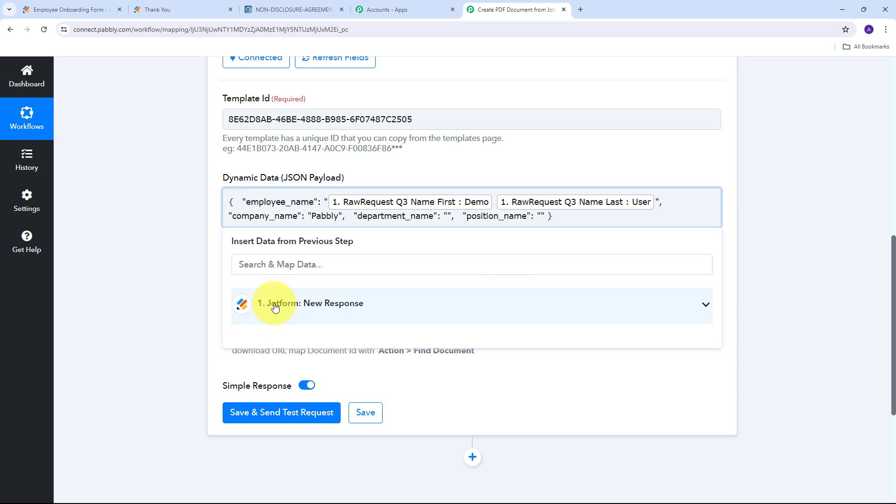
click(345, 312)
scroll(366, 366, down, 5)
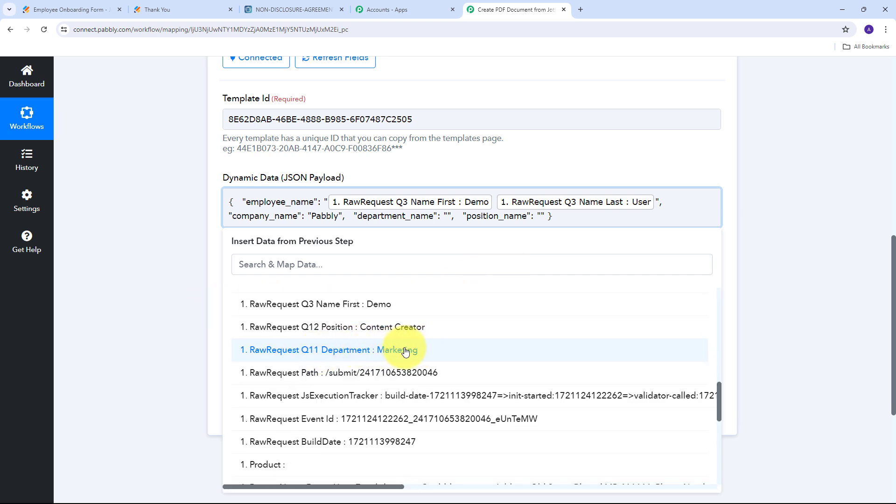
click(393, 351)
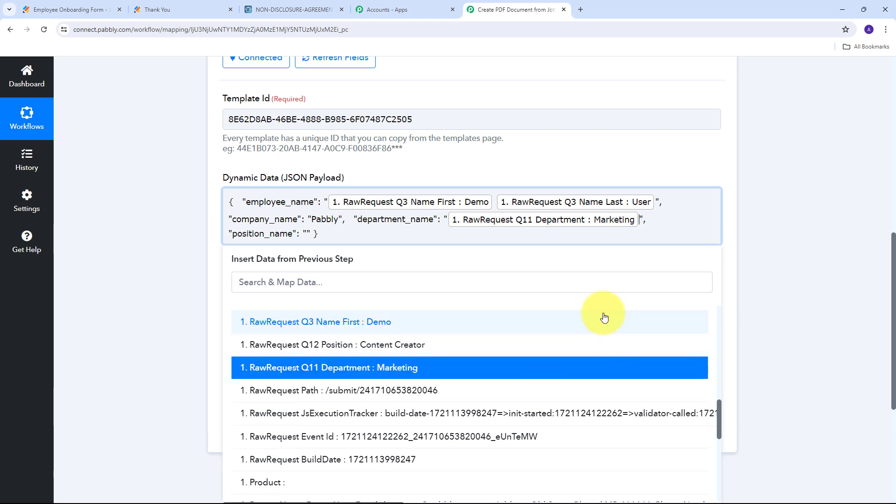
click(306, 234)
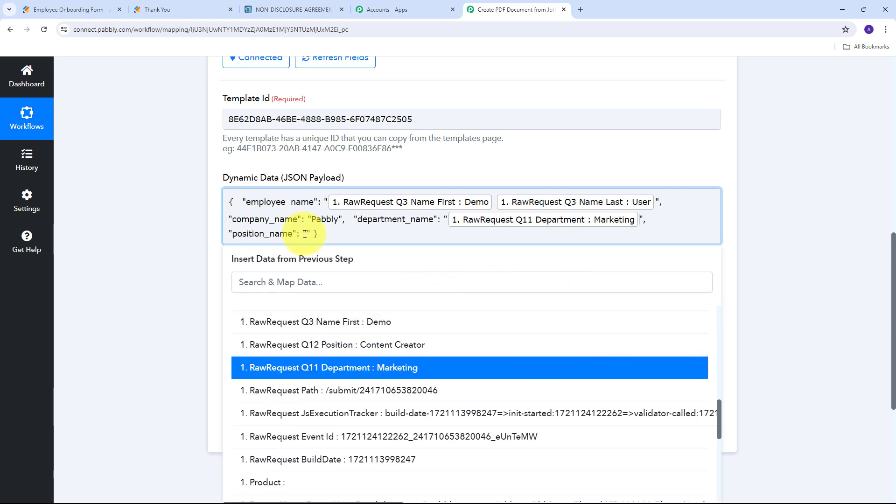
click(335, 344)
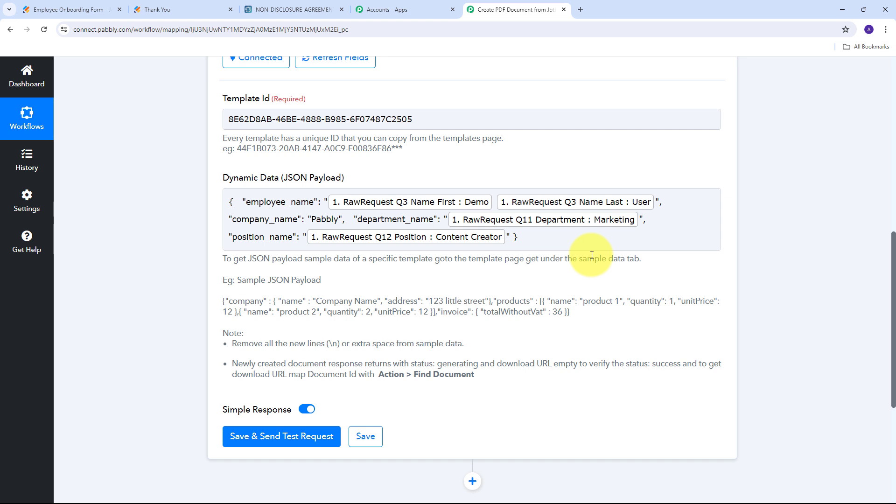
click(443, 219)
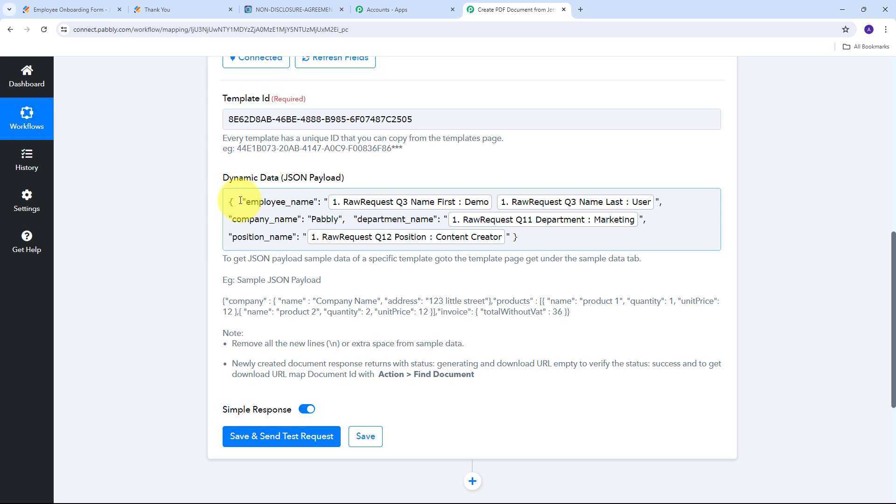
scroll(326, 273, down, 2)
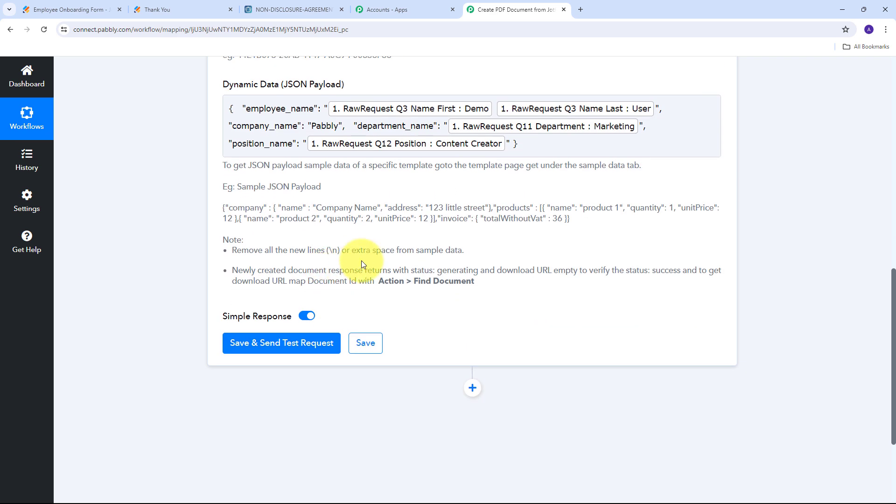
- Save the Generate Document step, send a test request and check the returned 'generating' status
click(273, 344)
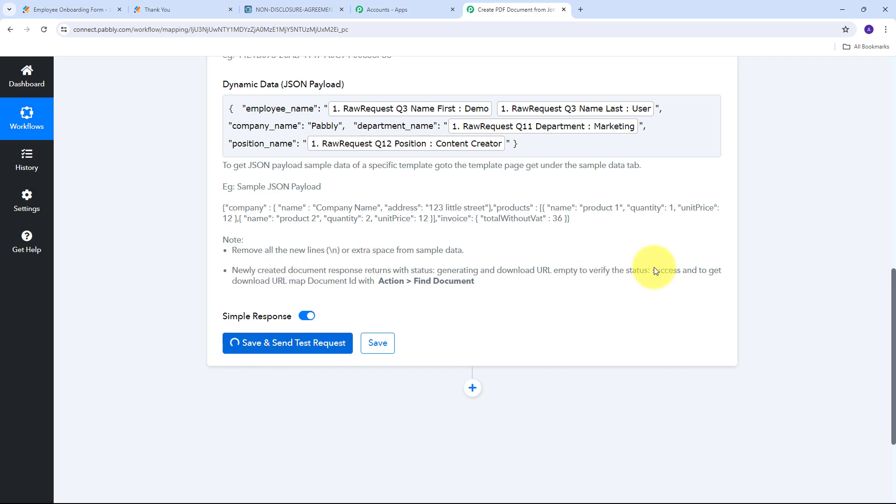
scroll(763, 239, down, 3)
scroll(753, 196, down, 2)
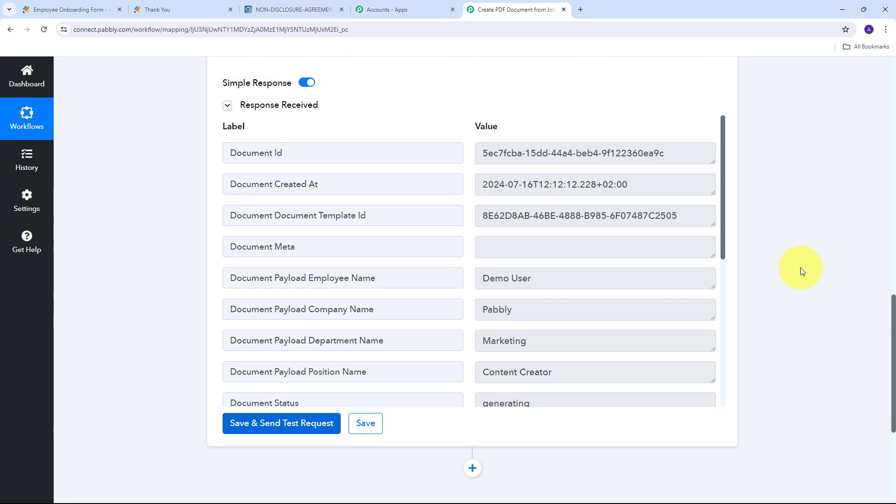
scroll(546, 187, down, 6)
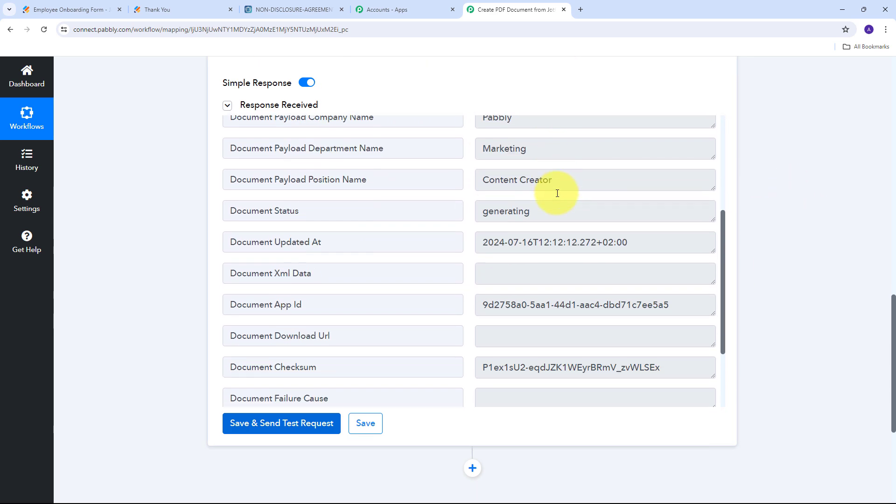
scroll(557, 193, up, 5)
scroll(557, 193, up, 3)
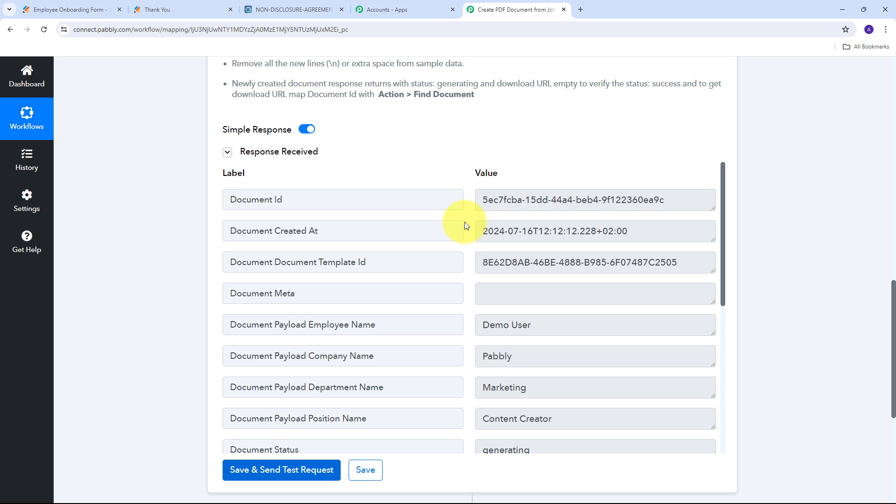
scroll(496, 281, down, 3)
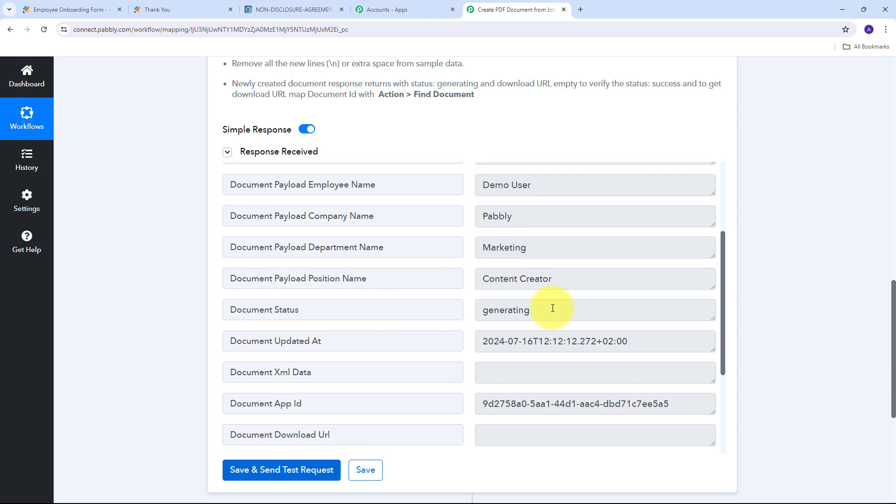
click(592, 308)
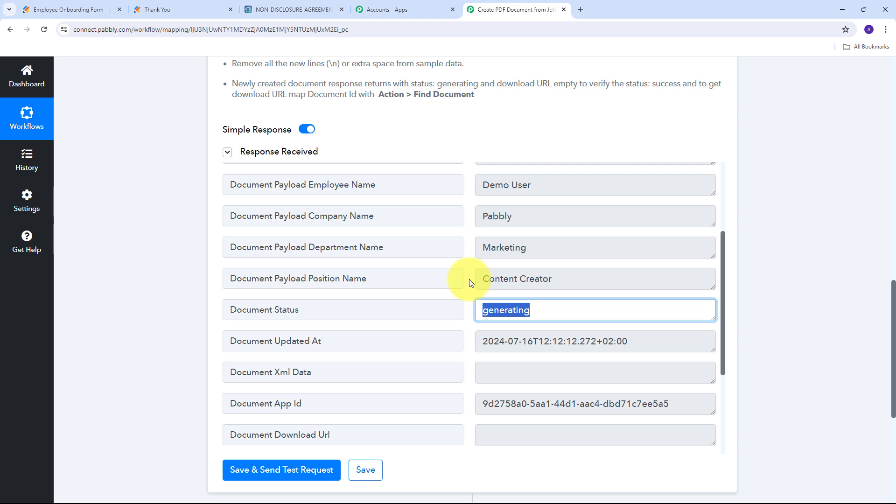
- Select the full Document Preview Url value in the test response
scroll(469, 279, down, 5)
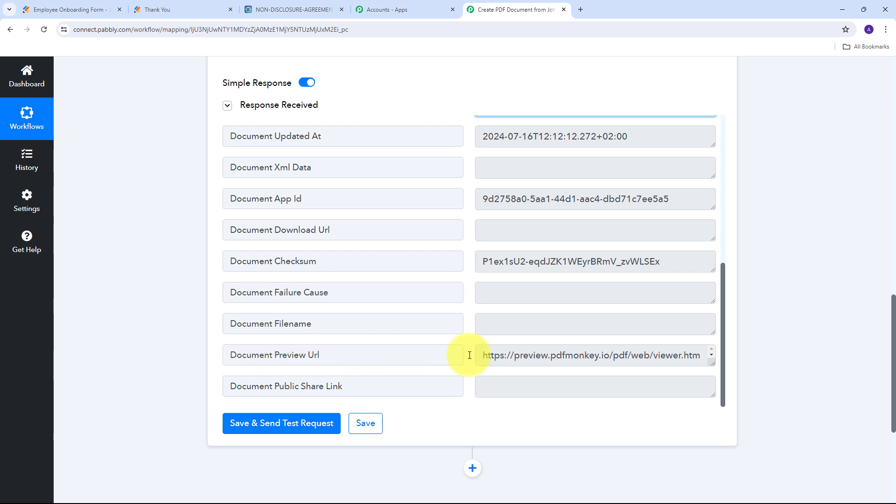
click(711, 360)
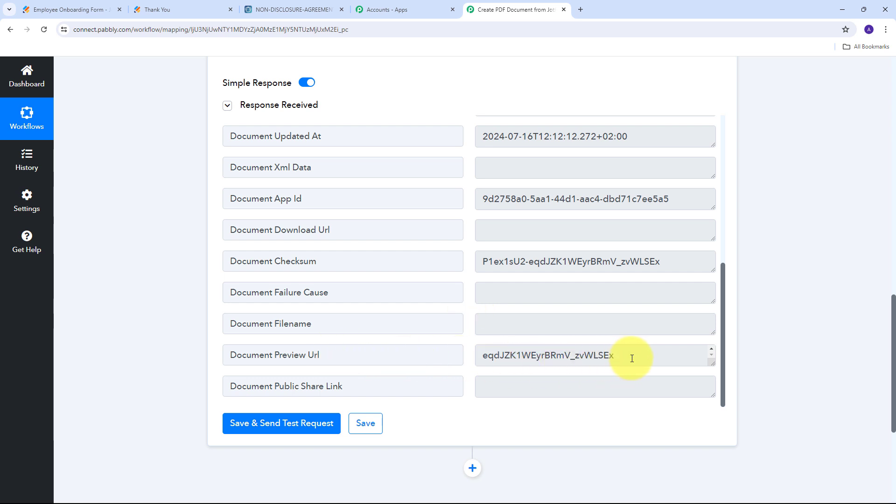
click(607, 362)
drag(607, 362, 464, 344)
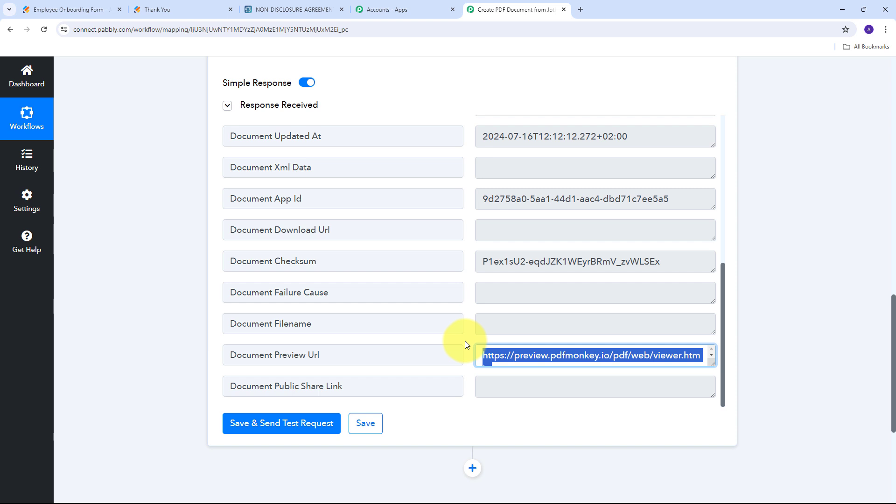
- Load the copied preview URL in a new tab to display the generated NDA PDF
click(584, 9)
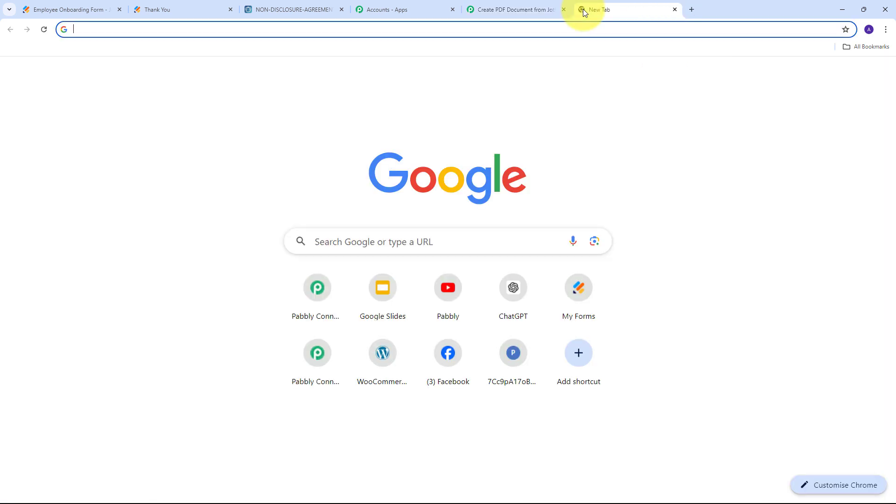
key(Return)
scroll(345, 186, down, 5)
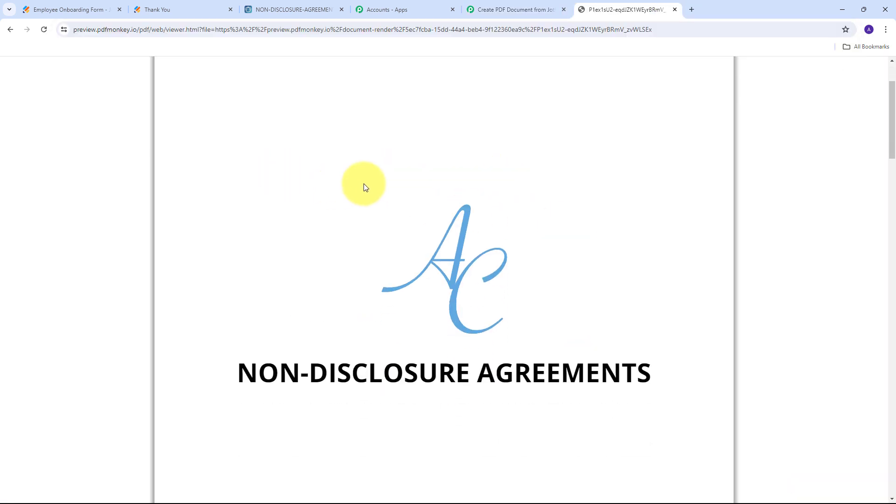
scroll(314, 194, down, 4)
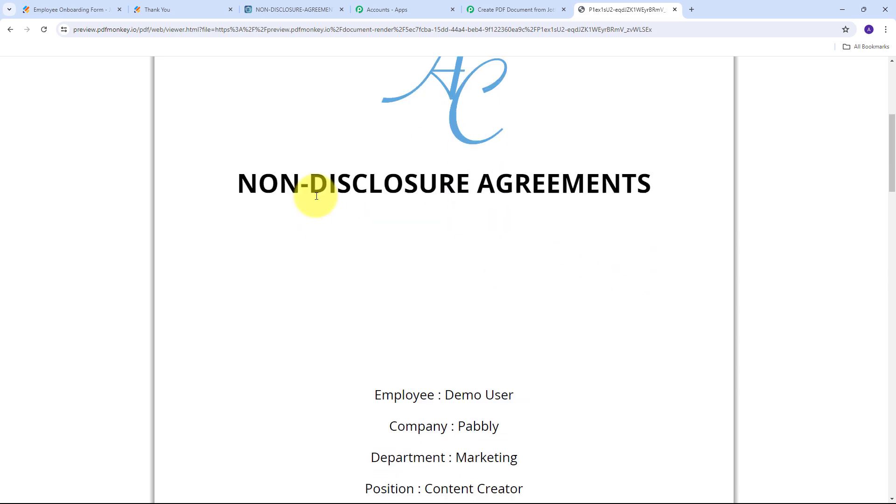
scroll(346, 289, down, 1)
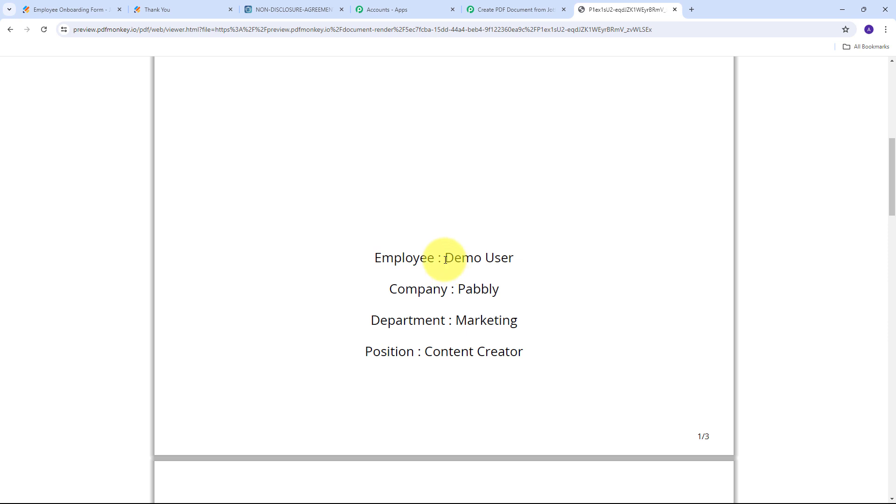
- Verify that the NDA shows Demo User, Pabbly, Marketing and Content Creator
drag(446, 256, 566, 264)
click(423, 294)
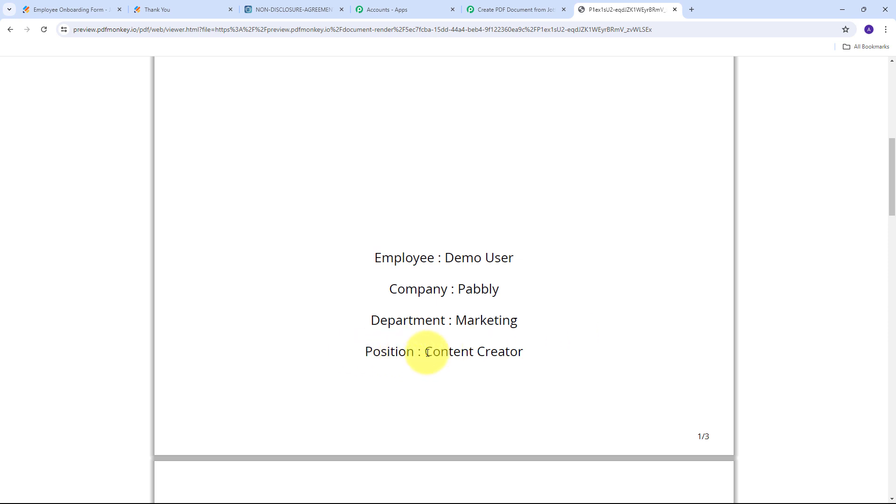
drag(427, 352, 527, 362)
scroll(569, 324, up, 10)
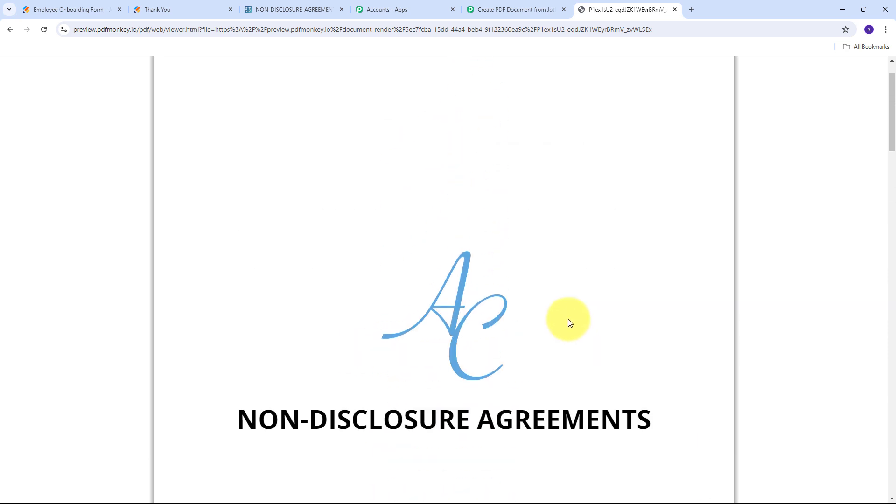
scroll(569, 323, up, 1)
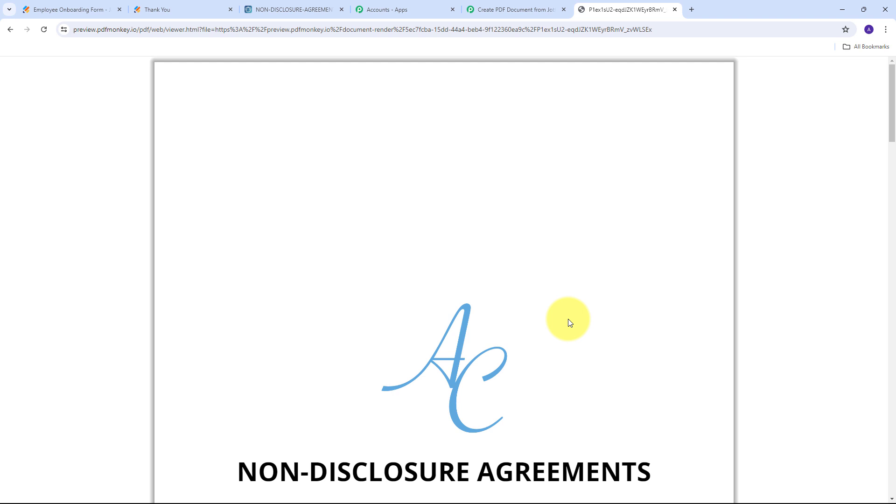
scroll(577, 304, down, 5)
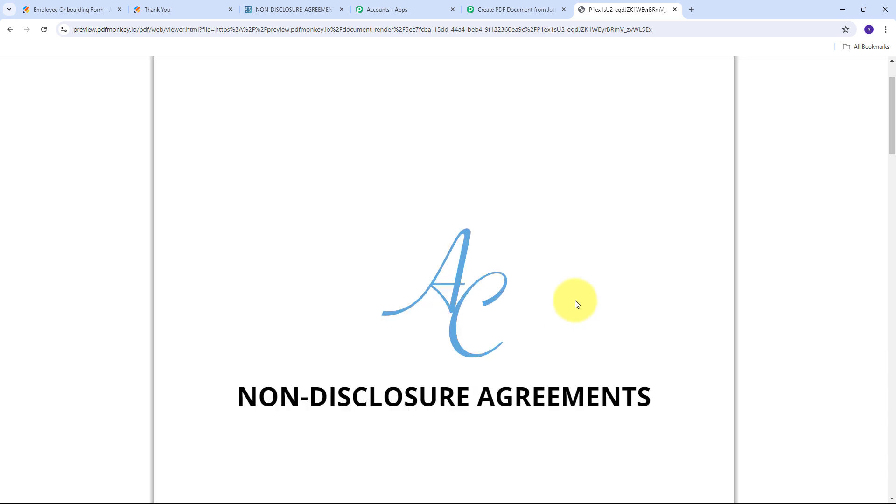
scroll(575, 298, up, 2)
scroll(575, 301, up, 2)
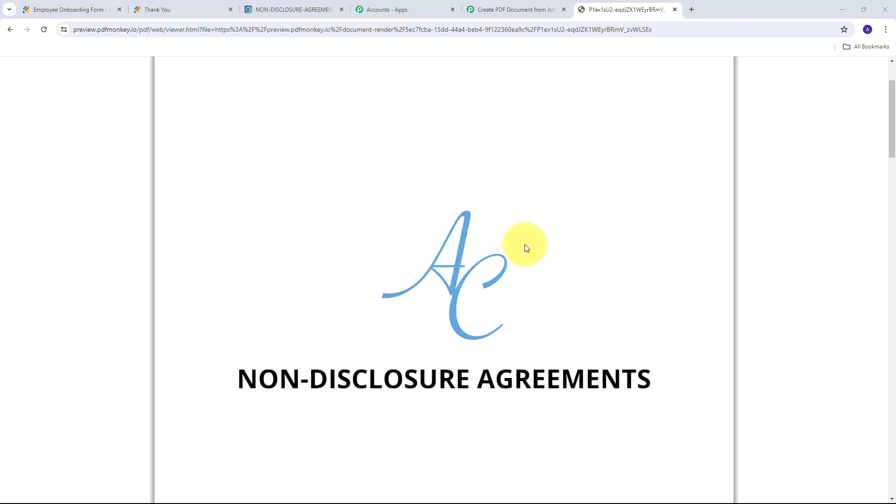
scroll(525, 244, down, 4)
scroll(525, 244, up, 5)
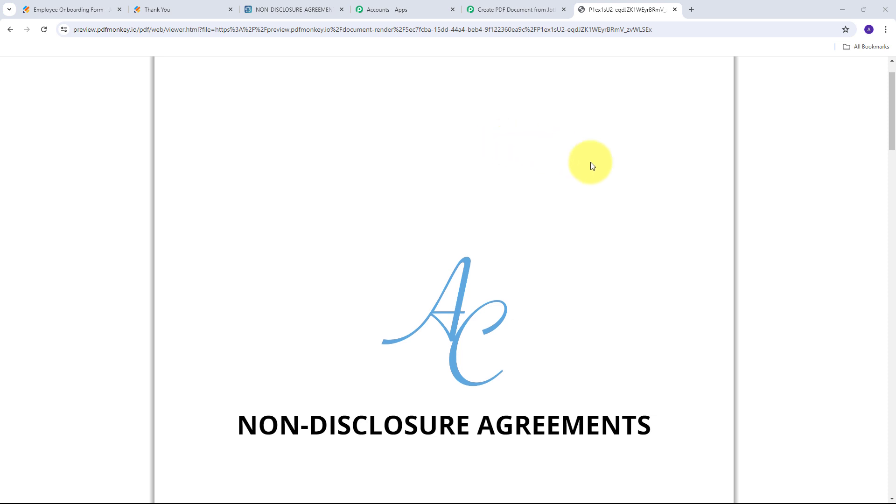
scroll(591, 163, down, 5)
scroll(486, 203, up, 6)
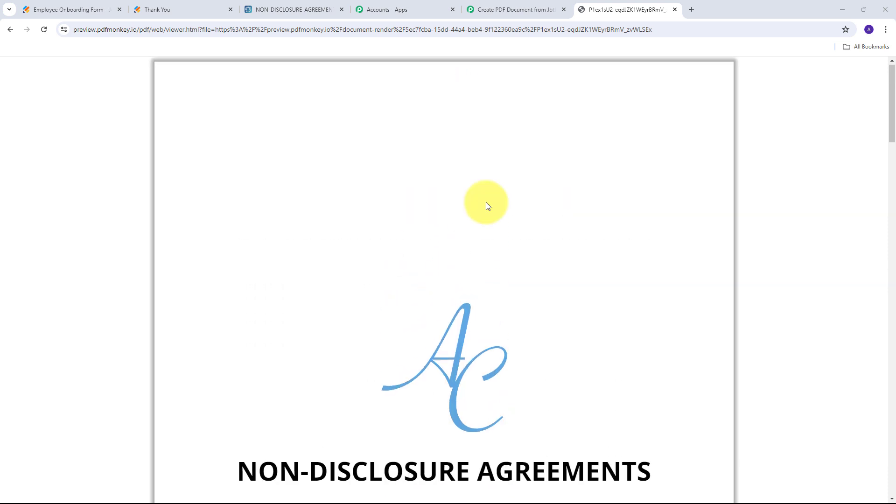
scroll(552, 182, down, 12)
scroll(552, 186, up, 10)
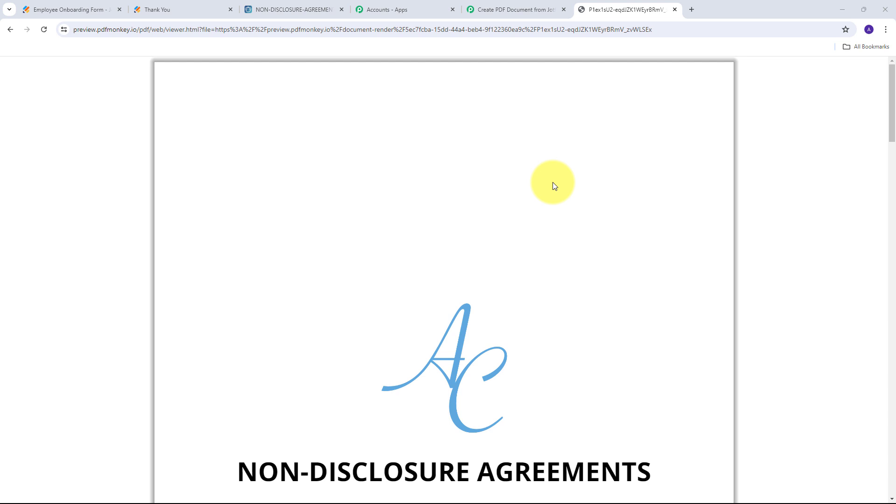
- Back in the Pabbly Connect tab, review the PDFMonkey Generate Document action's JSON field mapping
click(513, 10)
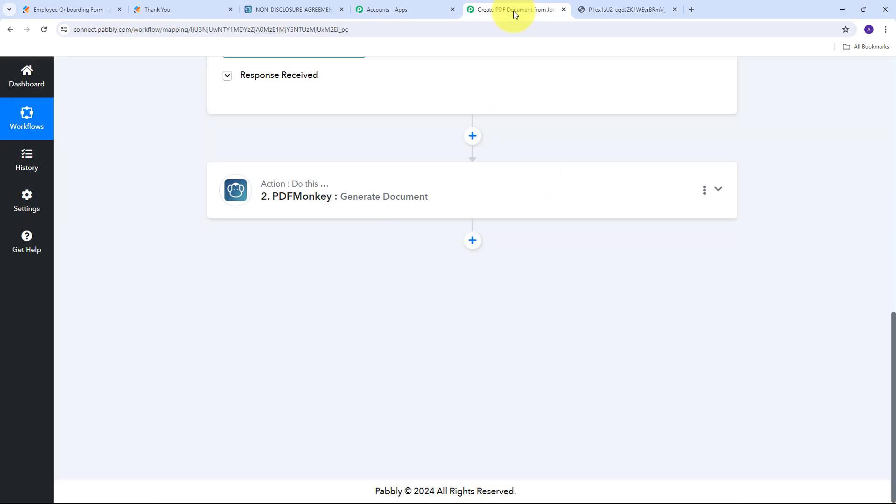
scroll(586, 262, up, 3)
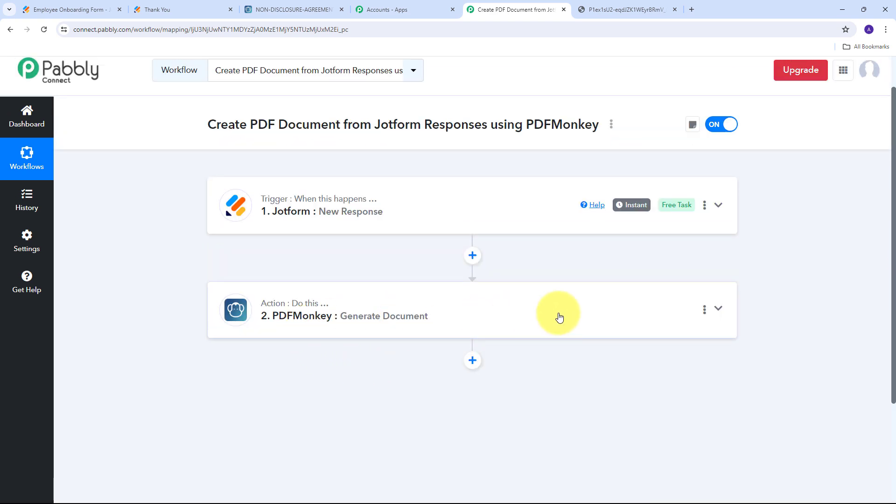
click(719, 310)
scroll(555, 332, down, 4)
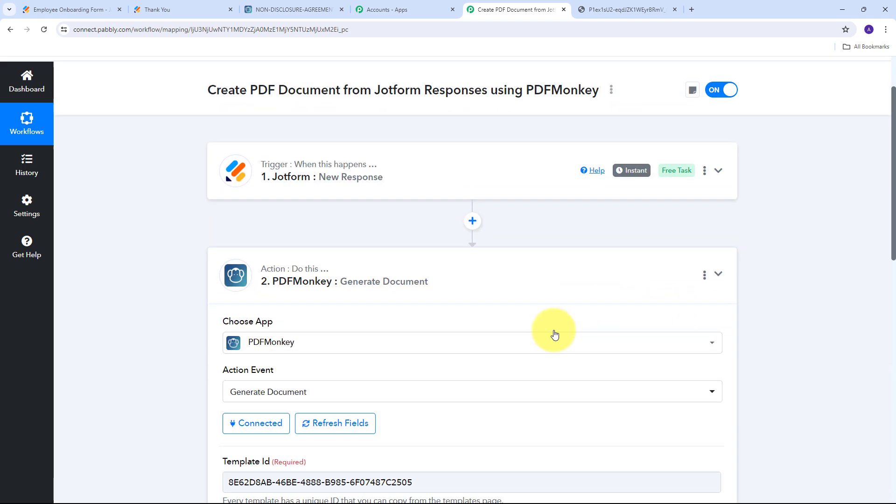
scroll(530, 307, down, 4)
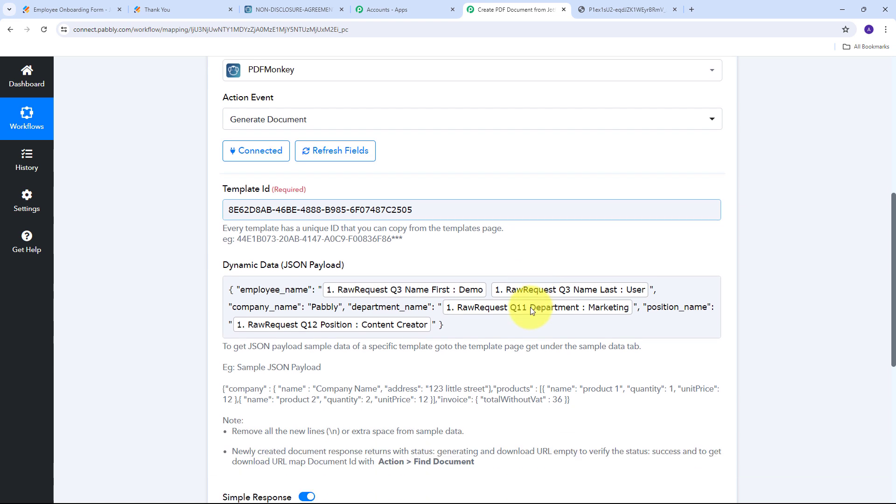
scroll(514, 296, down, 3)
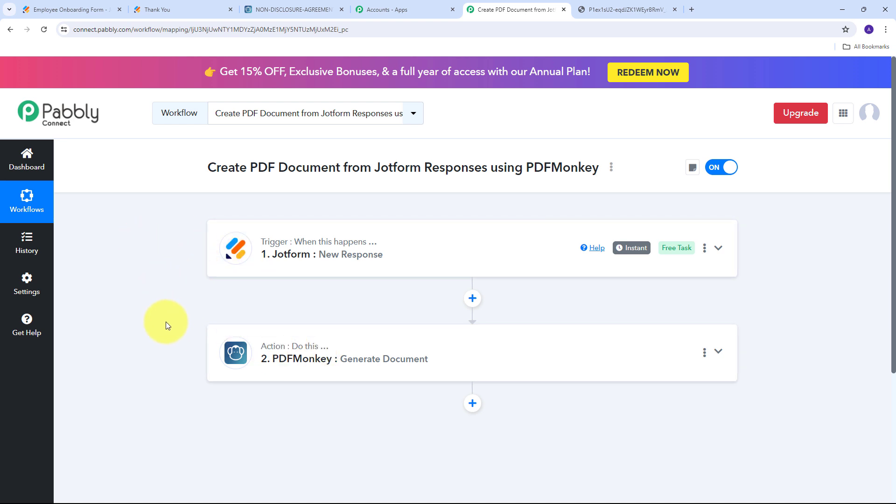
mouse_move(297, 348)
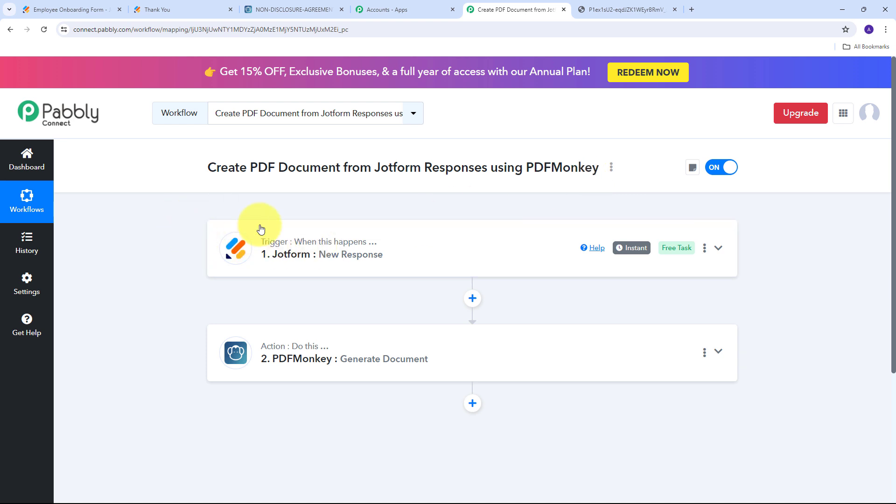
mouse_move(286, 245)
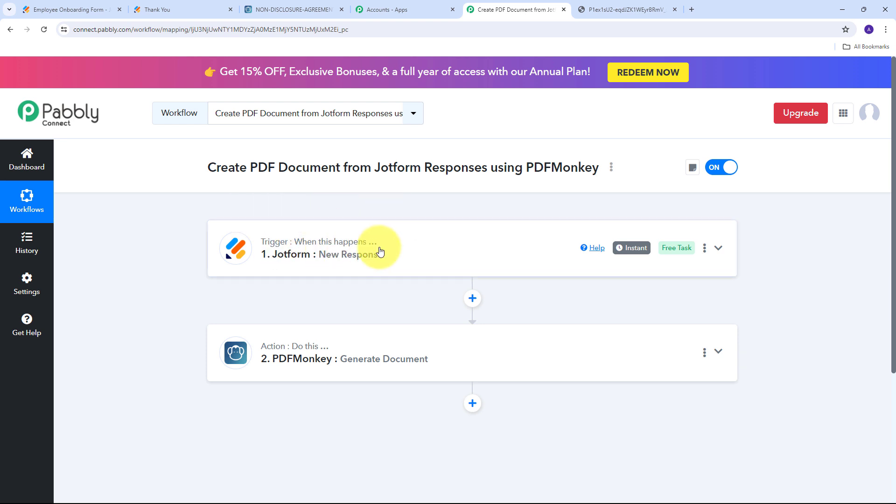
scroll(220, 238, down, 1)
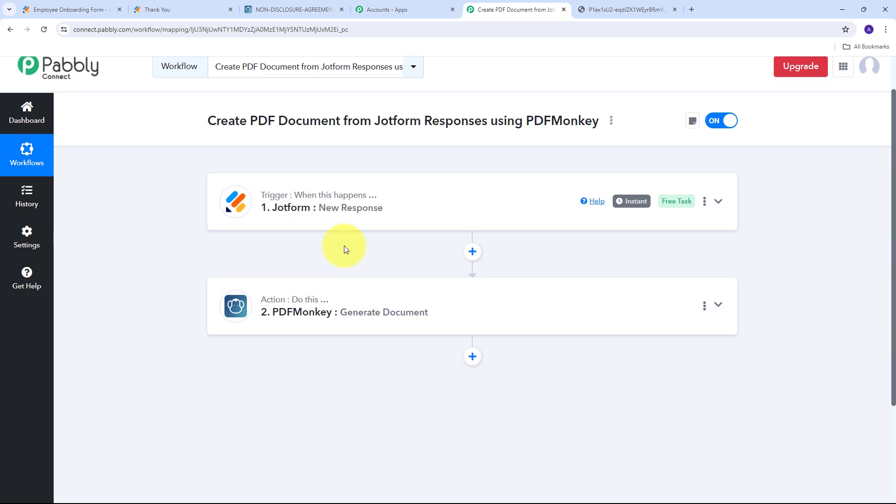